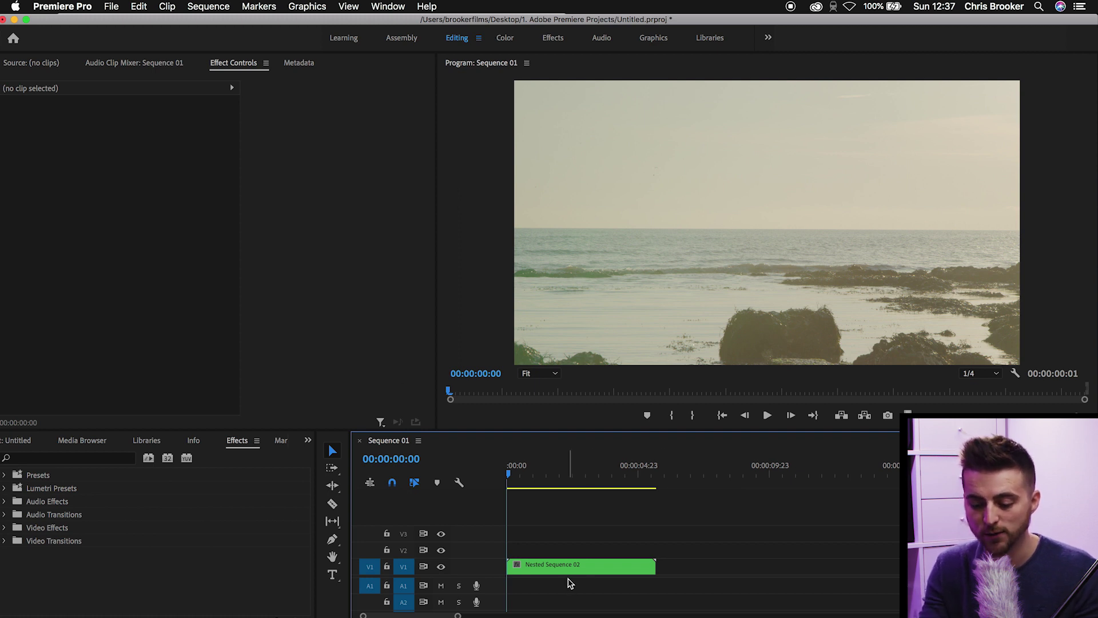
Step: Select the Nested Sequence 02 clip on V1 to show its Motion and Opacity settings
click(547, 565)
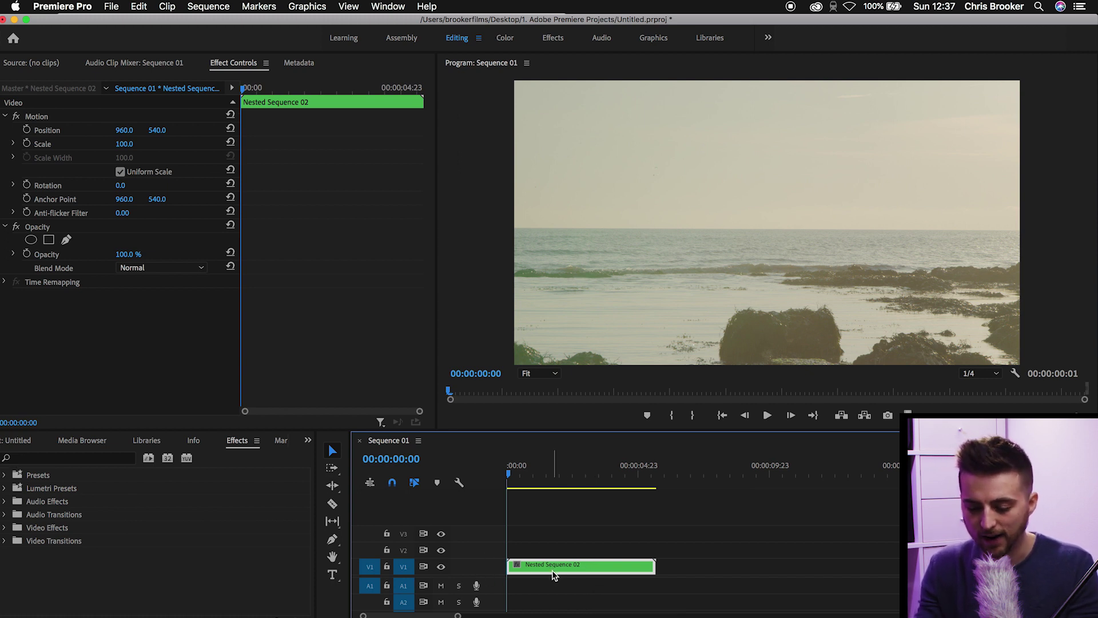
Step: Alt-drag copies of the Nested Sequence 02 clip up to fill tracks V2 through V6
drag(553, 565, 560, 538)
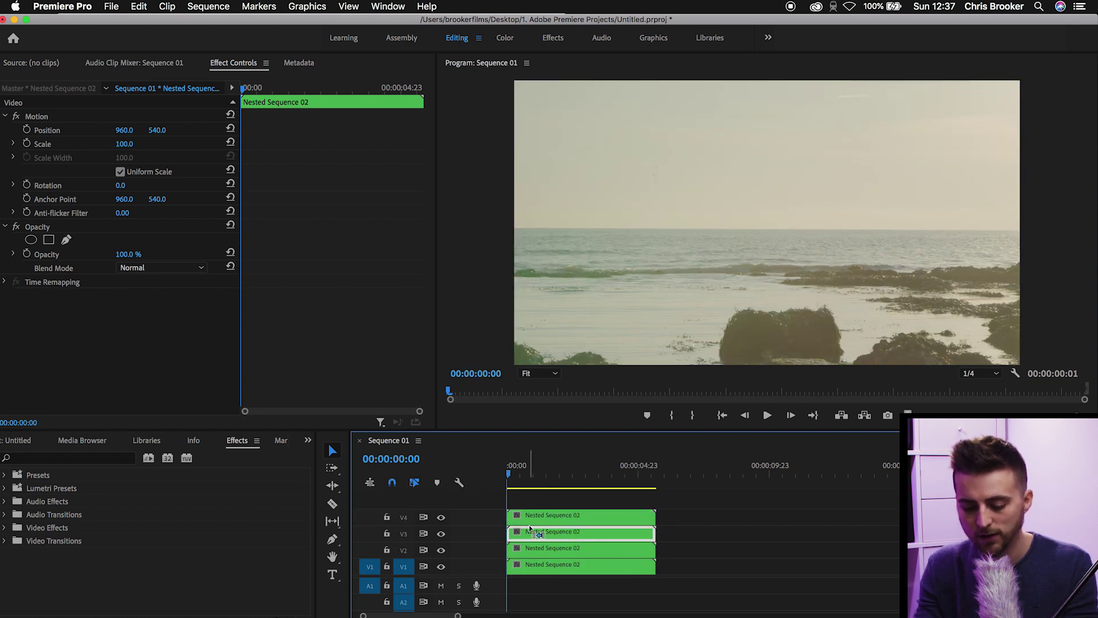
drag(693, 529, 570, 514)
scroll(481, 587, up, 3)
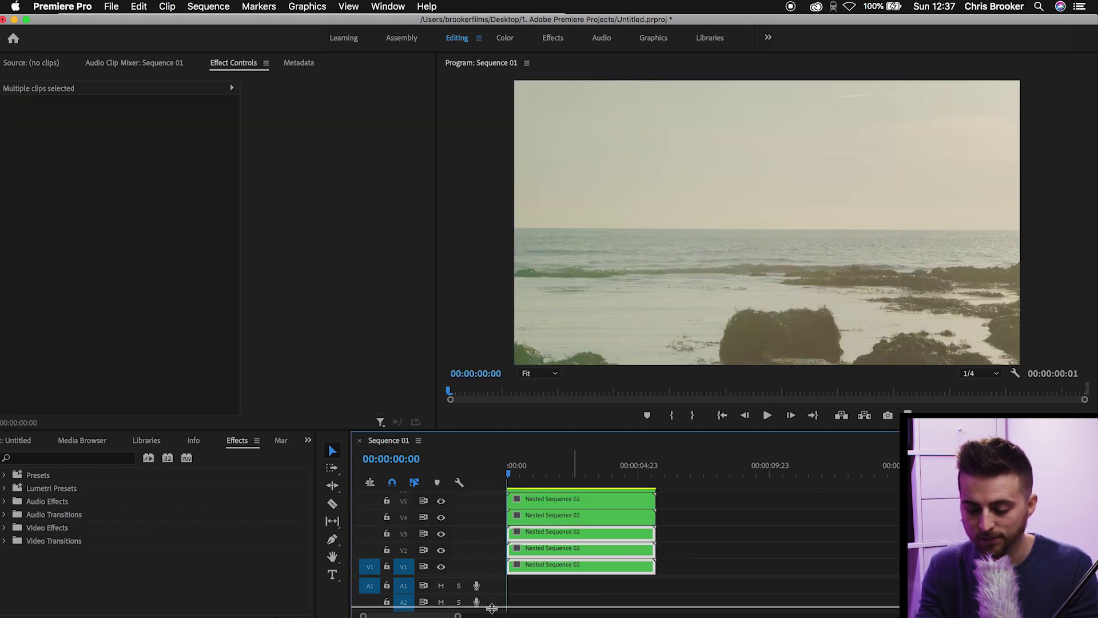
drag(523, 432, 525, 373)
drag(675, 556, 518, 510)
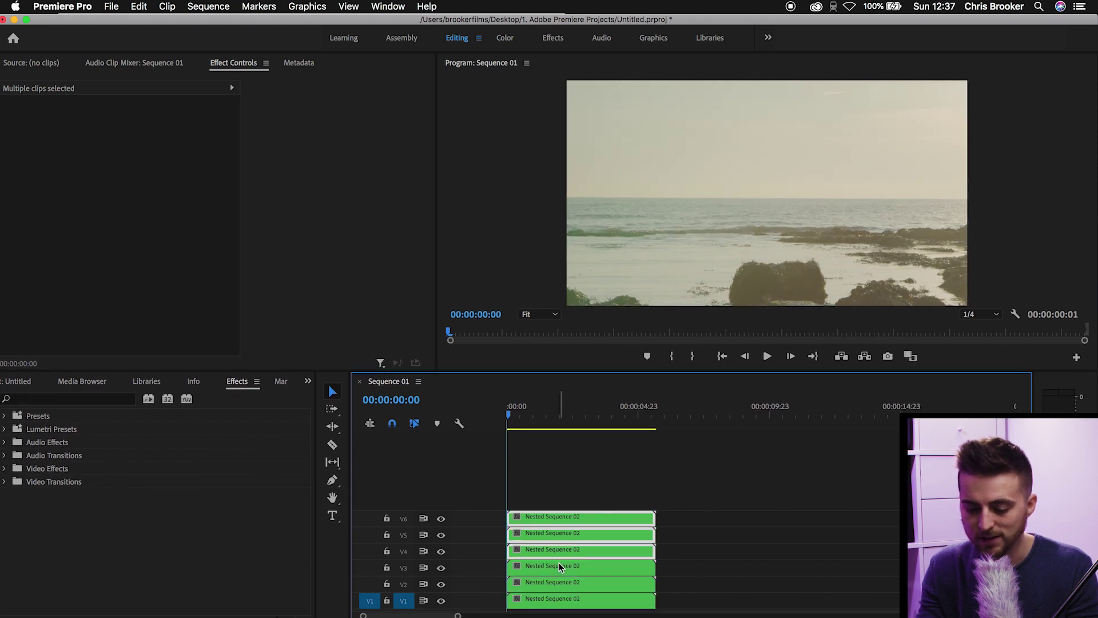
drag(559, 558, 560, 559)
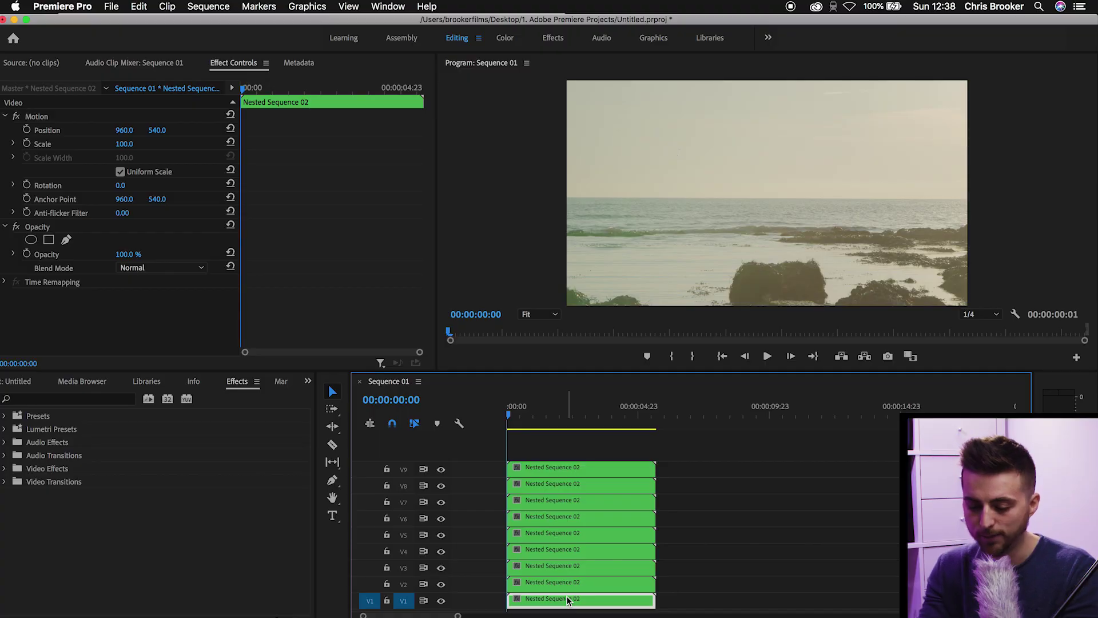
Step: Zoom the timeline in on the nine stacked Nested Sequence 02 clips
key(equal)
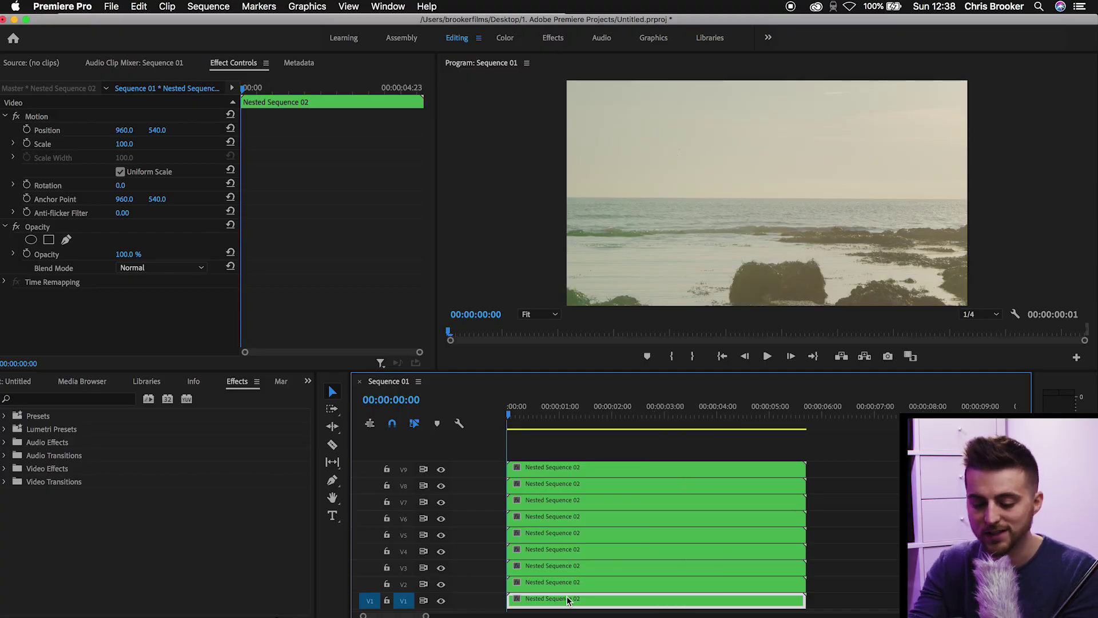
Step: Move the playhead into the clips, undo an accidental clip move, and select the V9 clip
click(523, 410)
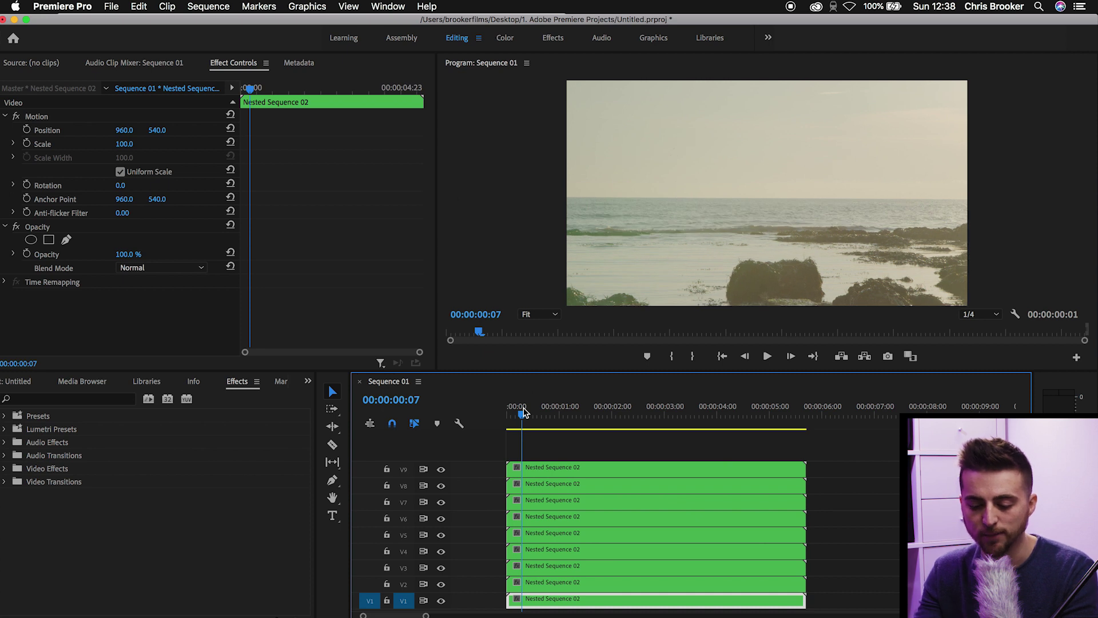
drag(569, 468, 874, 536)
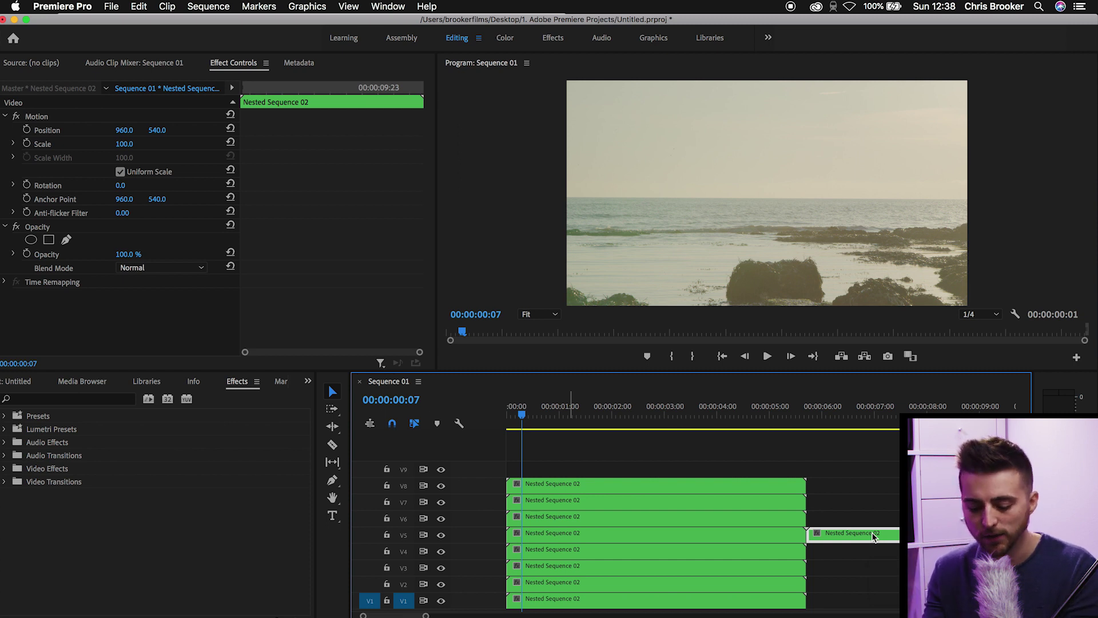
key(super+z)
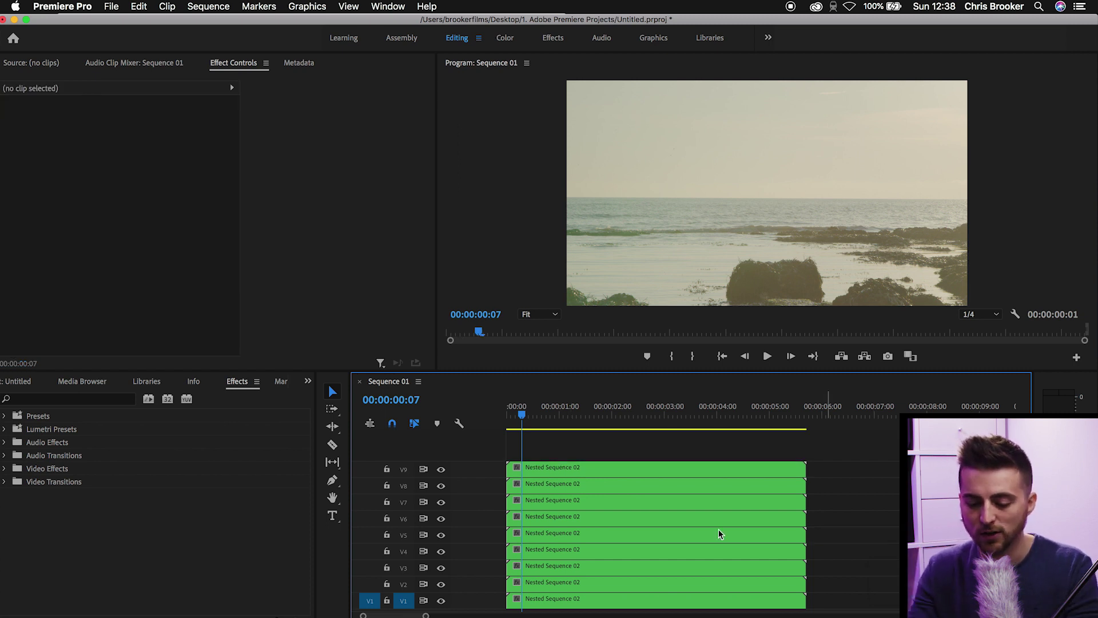
click(552, 469)
Step: Turn off video output for tracks V8 down to V1
click(441, 486)
click(441, 502)
click(441, 518)
click(441, 534)
click(441, 550)
click(441, 568)
click(441, 584)
click(441, 601)
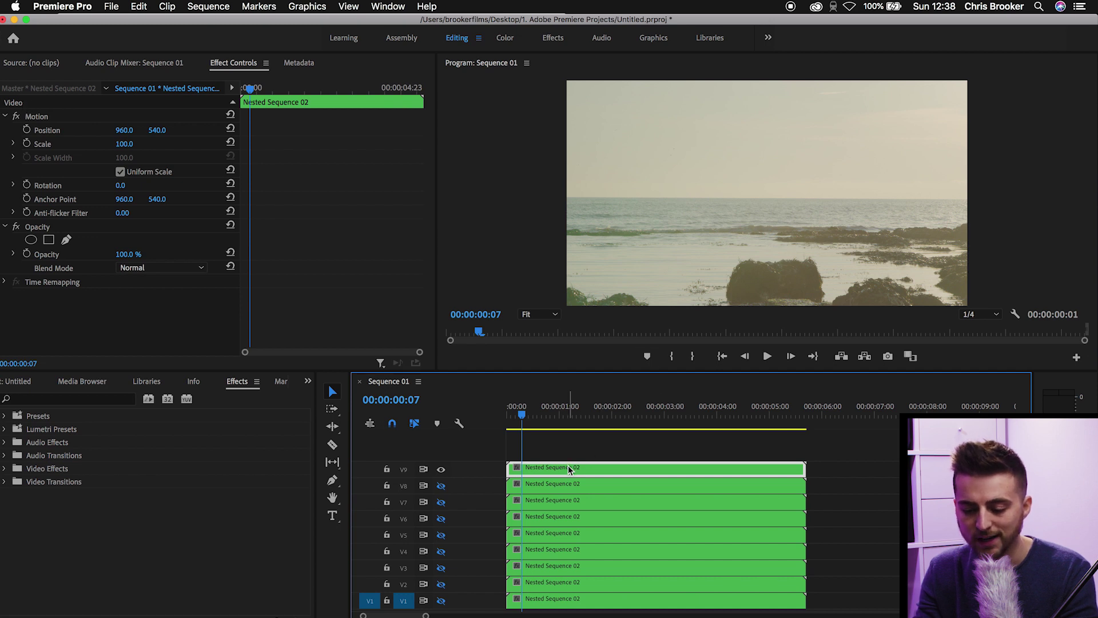
Step: Set the V9 clip's Motion Scale to 30
click(240, 67)
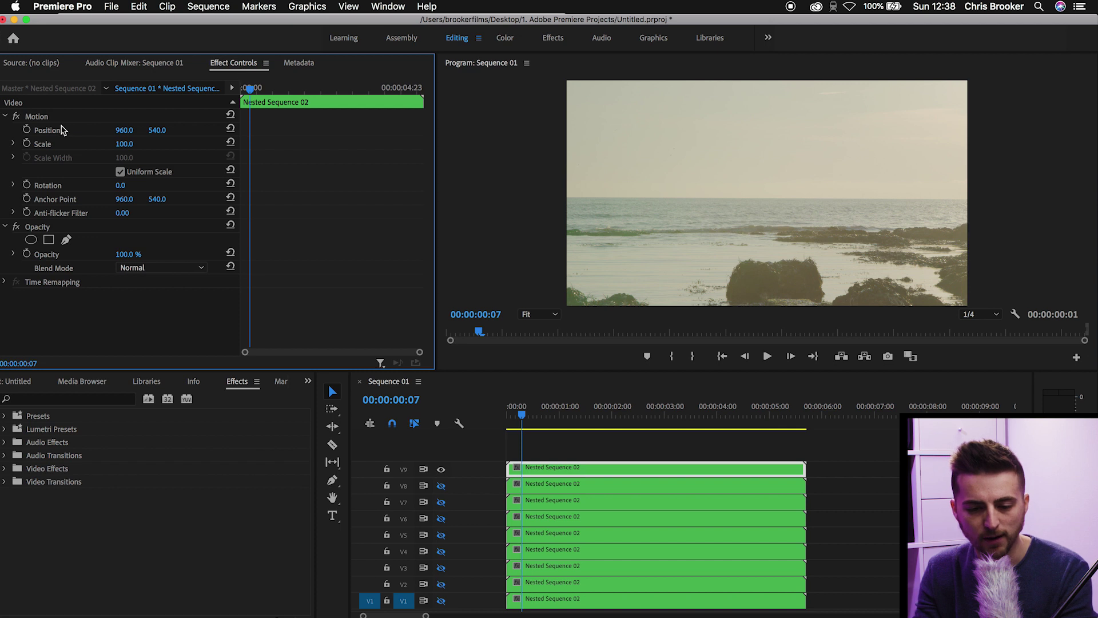
click(37, 117)
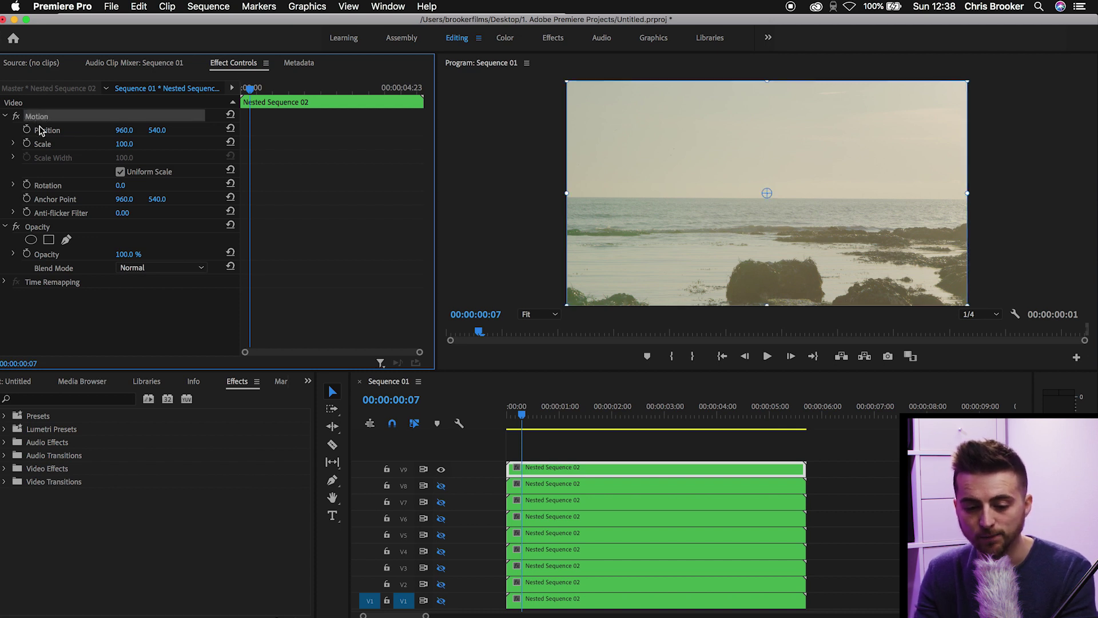
click(133, 141)
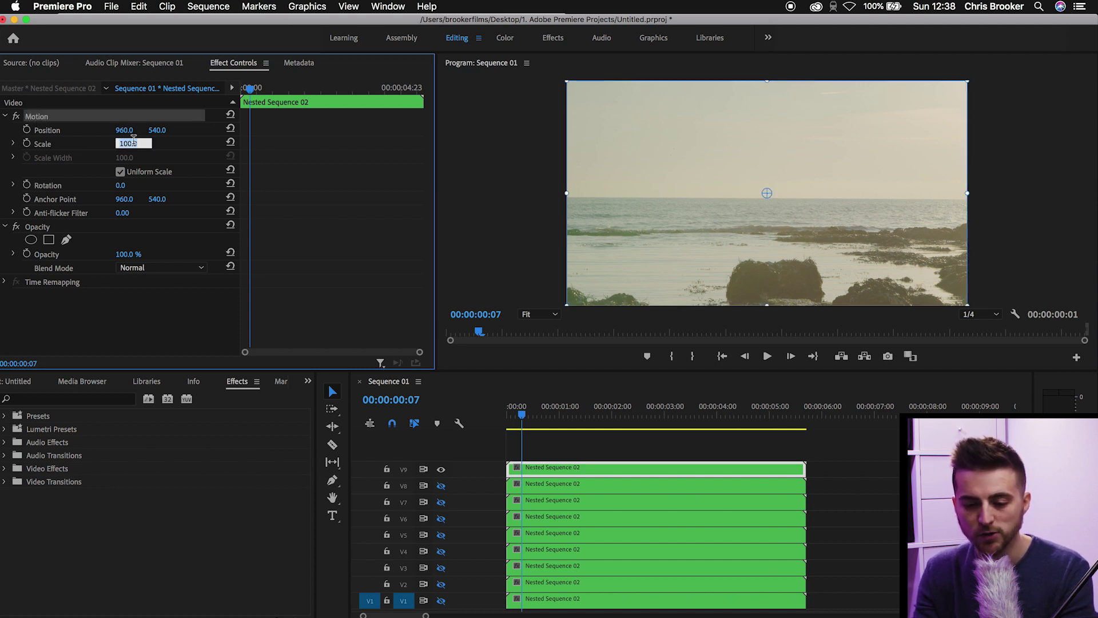
text(30)
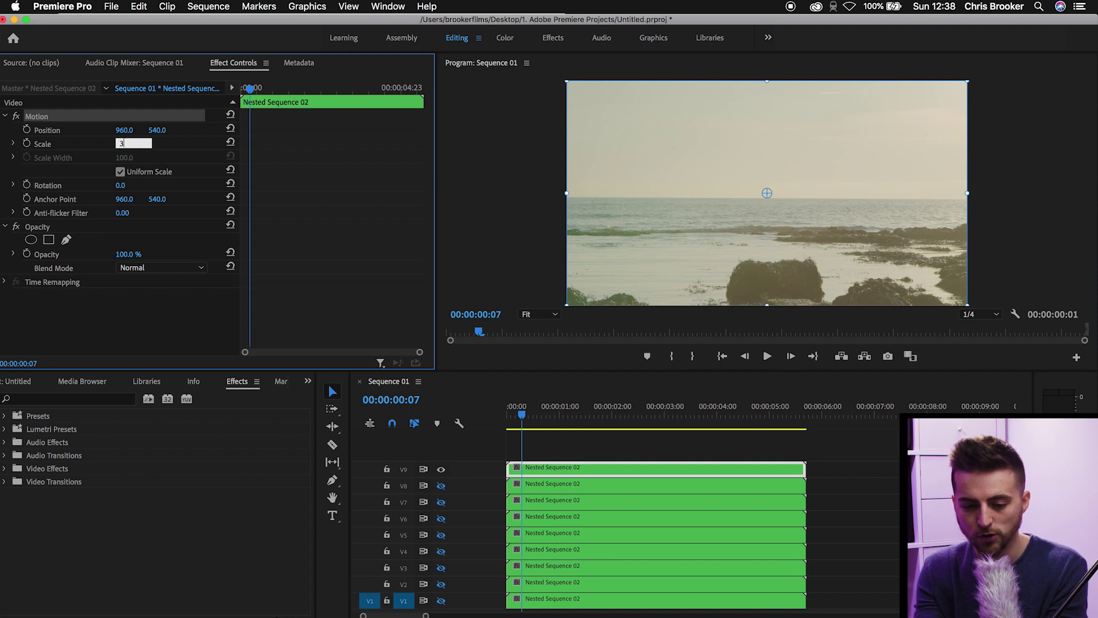
key(Return)
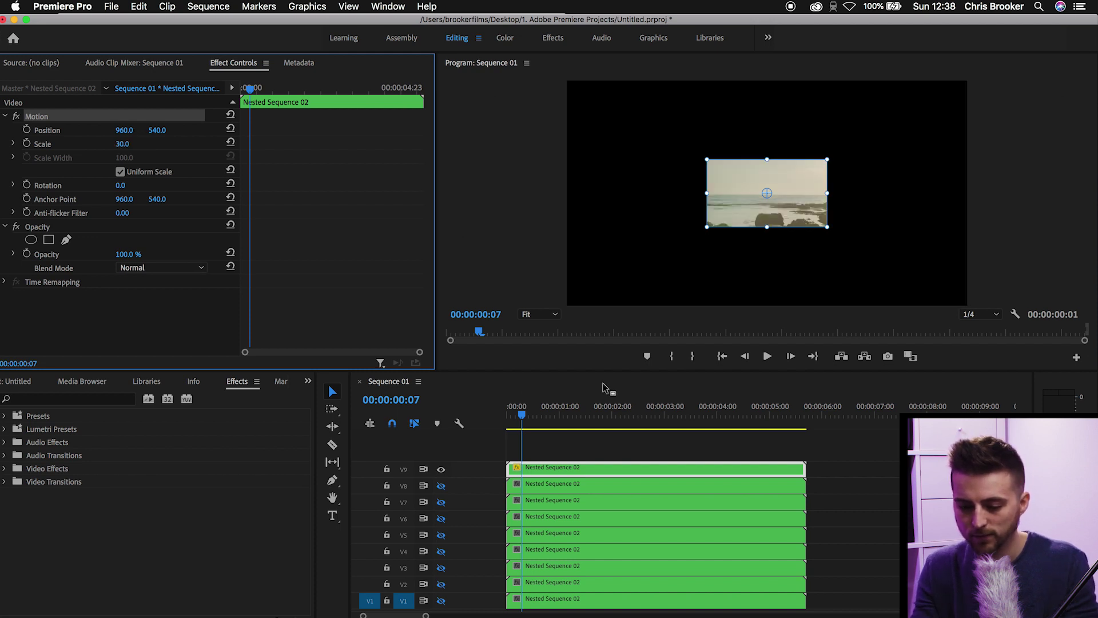
Step: Move the V9 tile to Position 284, 162 in the top-left corner
drag(558, 371, 560, 394)
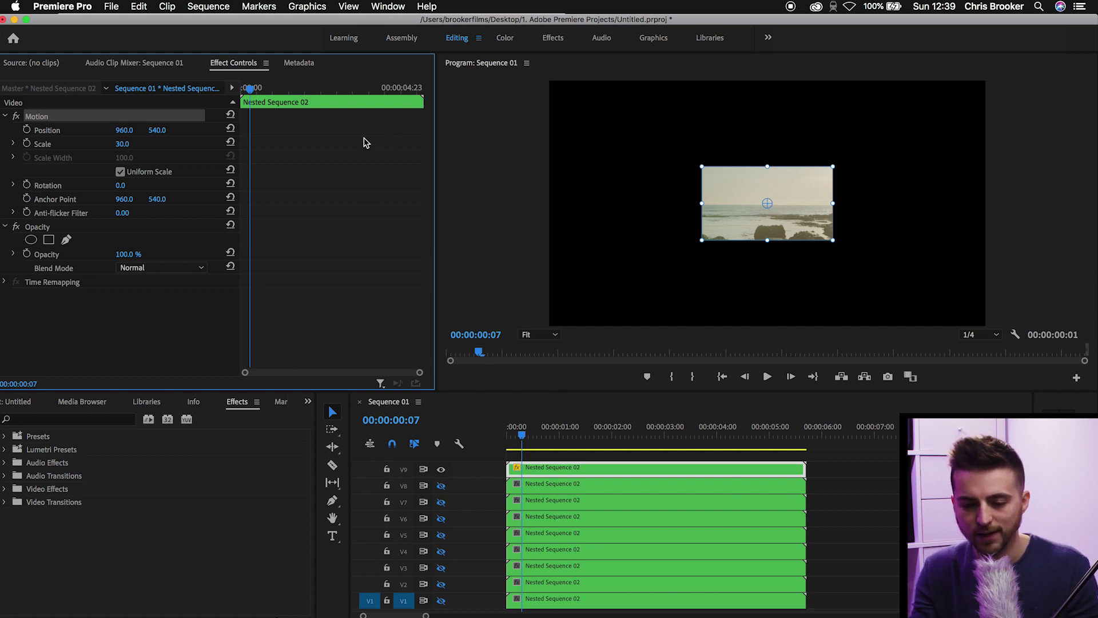
click(80, 130)
drag(124, 130, 47, 130)
drag(174, 130, 107, 129)
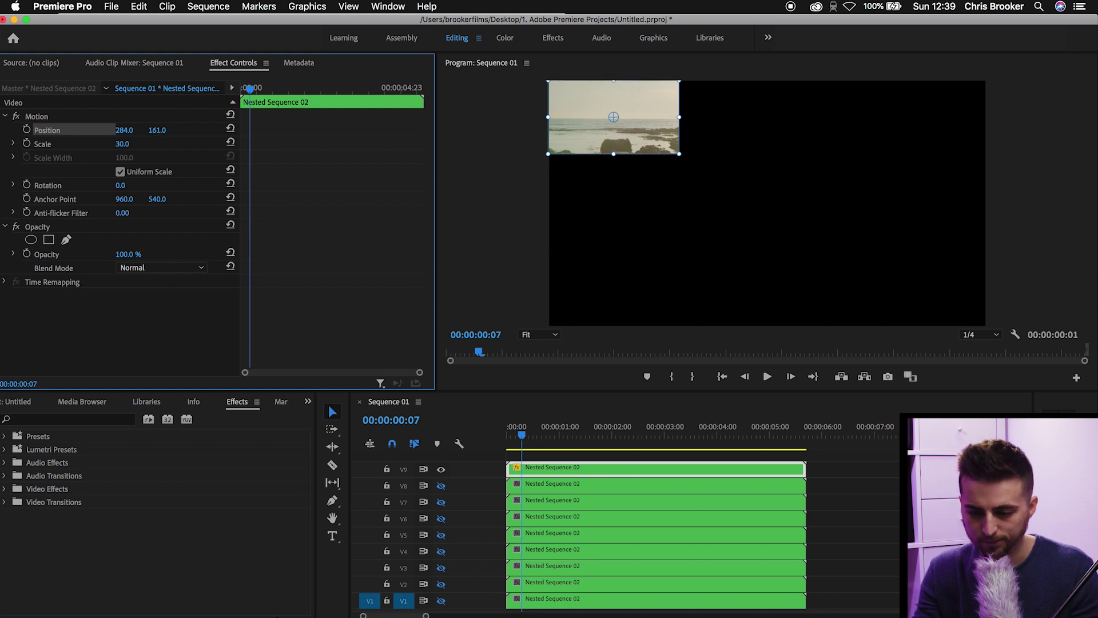
click(537, 471)
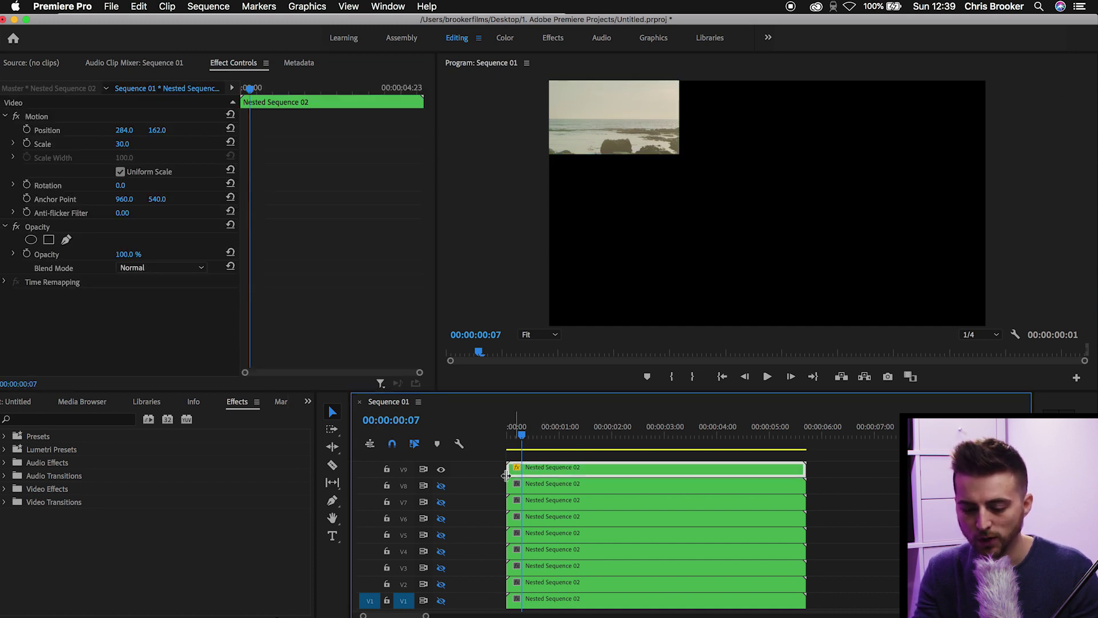
click(39, 117)
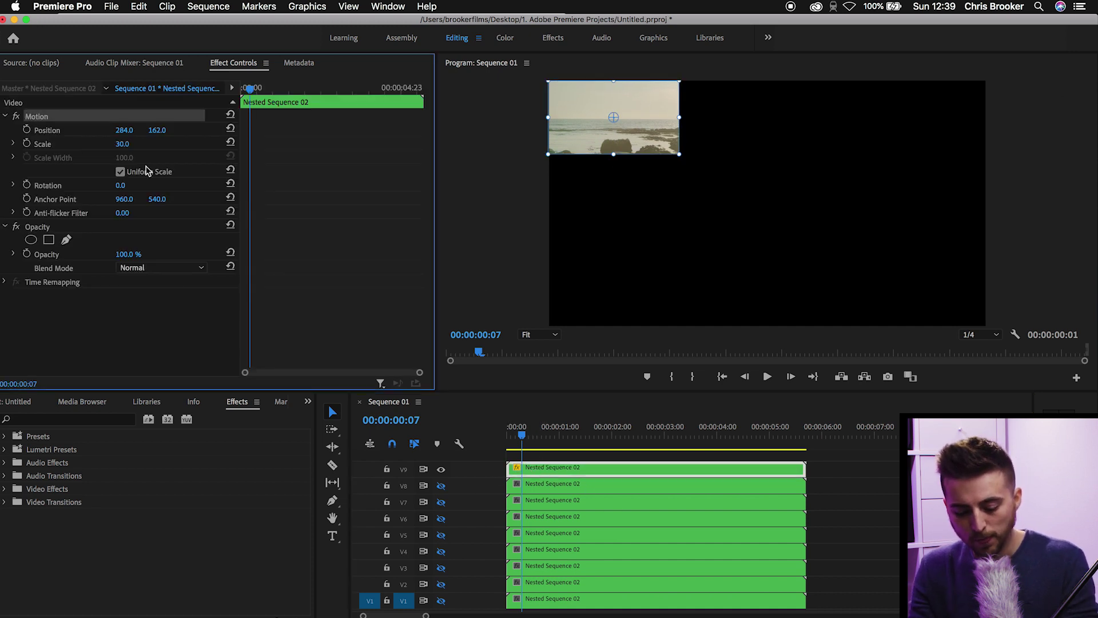
Step: Copy the V9 clip's Motion settings
right_click(39, 120)
click(39, 118)
right_click(42, 118)
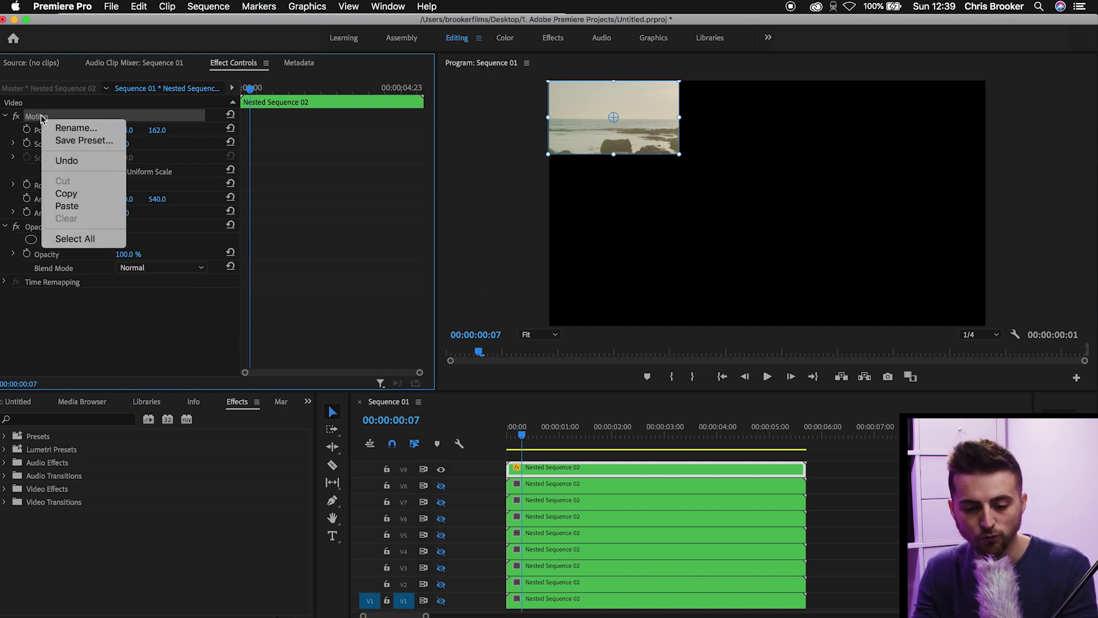
click(73, 196)
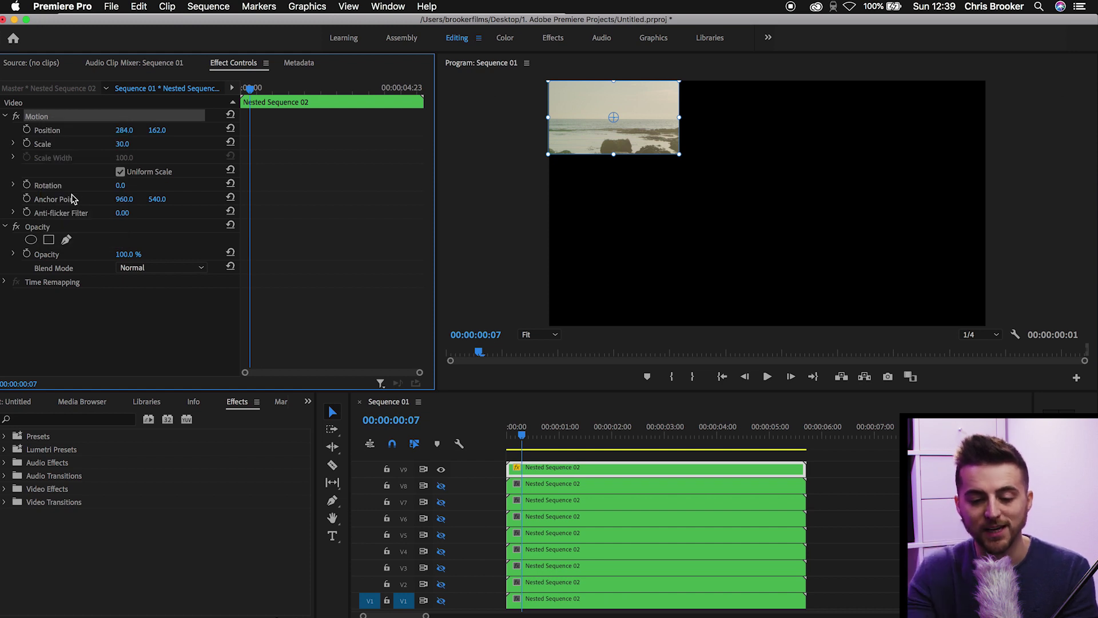
Step: Make track V8 visible and paste the copied Motion settings onto its clip
click(441, 487)
click(564, 486)
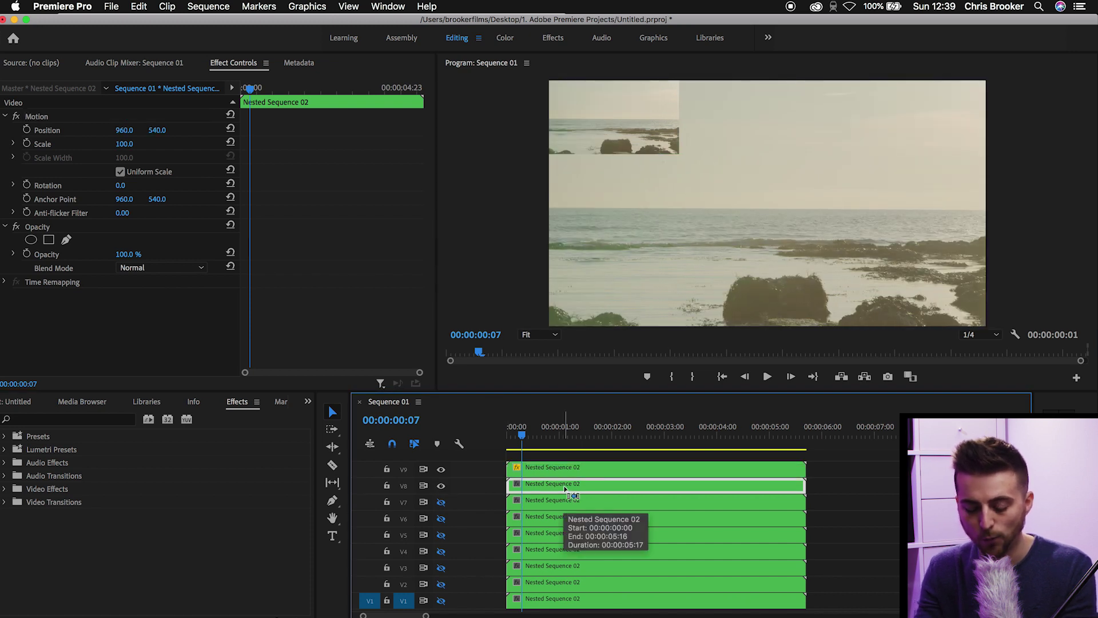
key(alt+super+v)
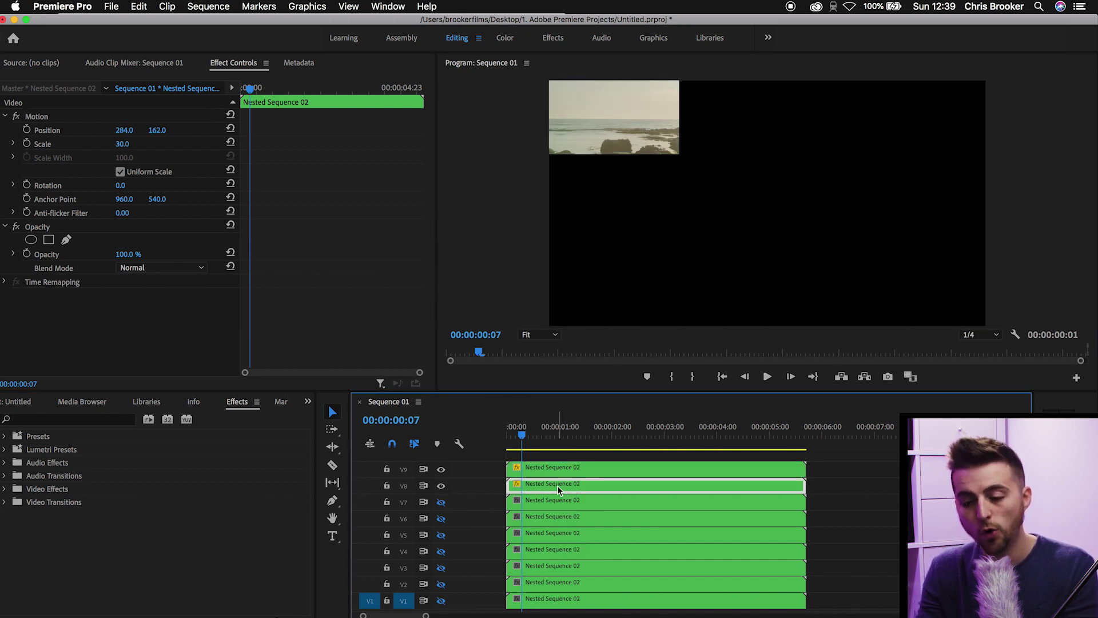
click(46, 118)
right_click(47, 118)
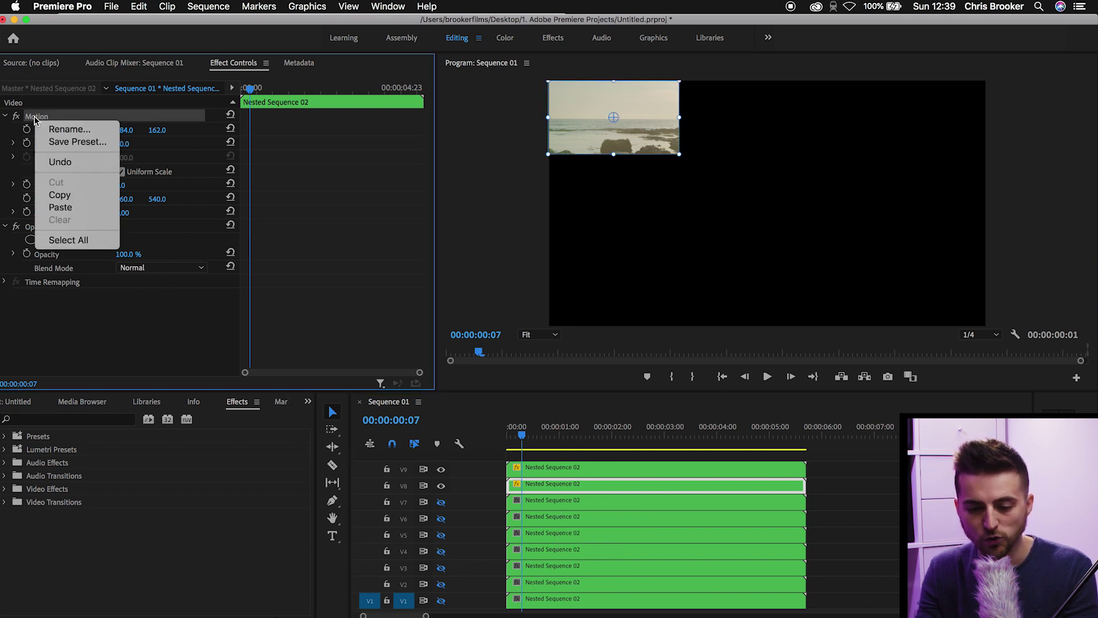
click(57, 208)
Step: Reset the V8 tile's Position to the frame centre, 960, 540
drag(129, 133, 202, 133)
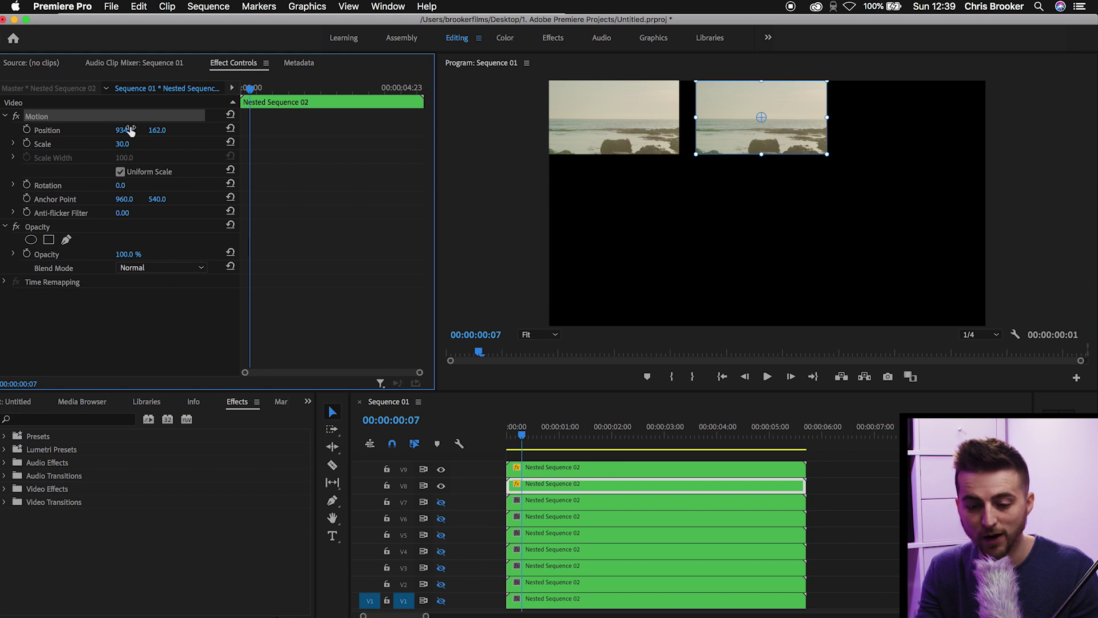
click(229, 129)
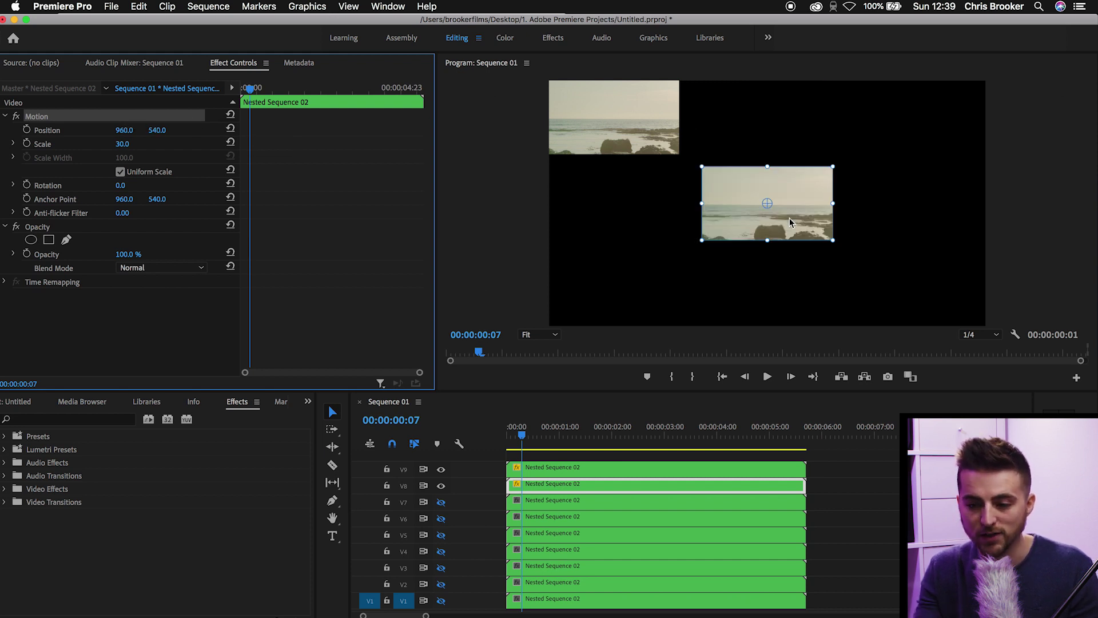
click(572, 467)
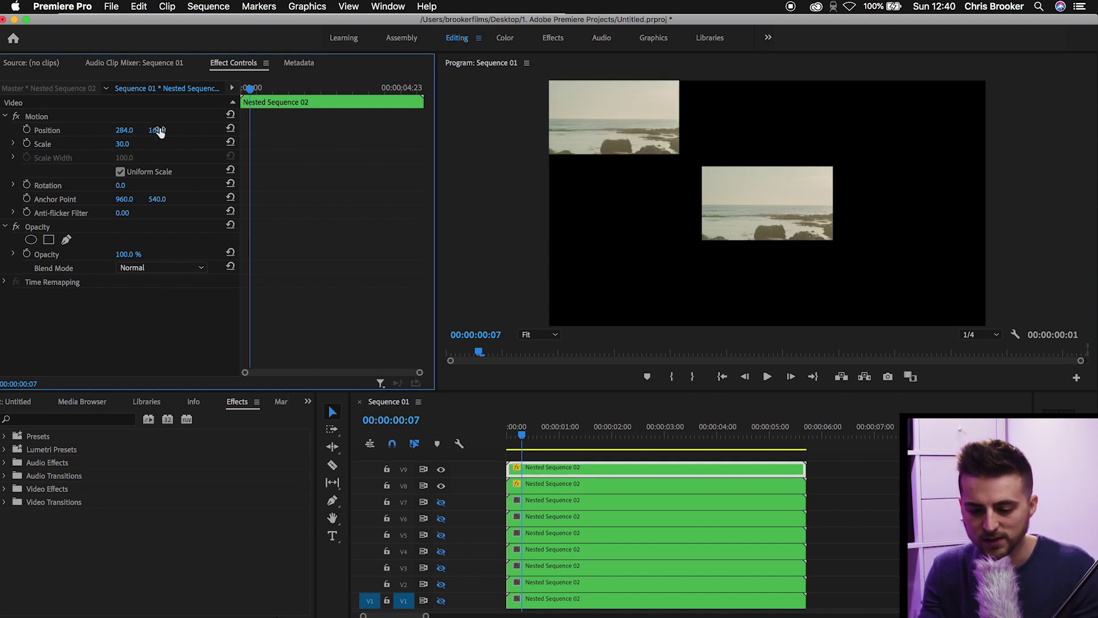
Step: Set the V8 tile's Position Y to 162, placing it at 960, 162
click(547, 487)
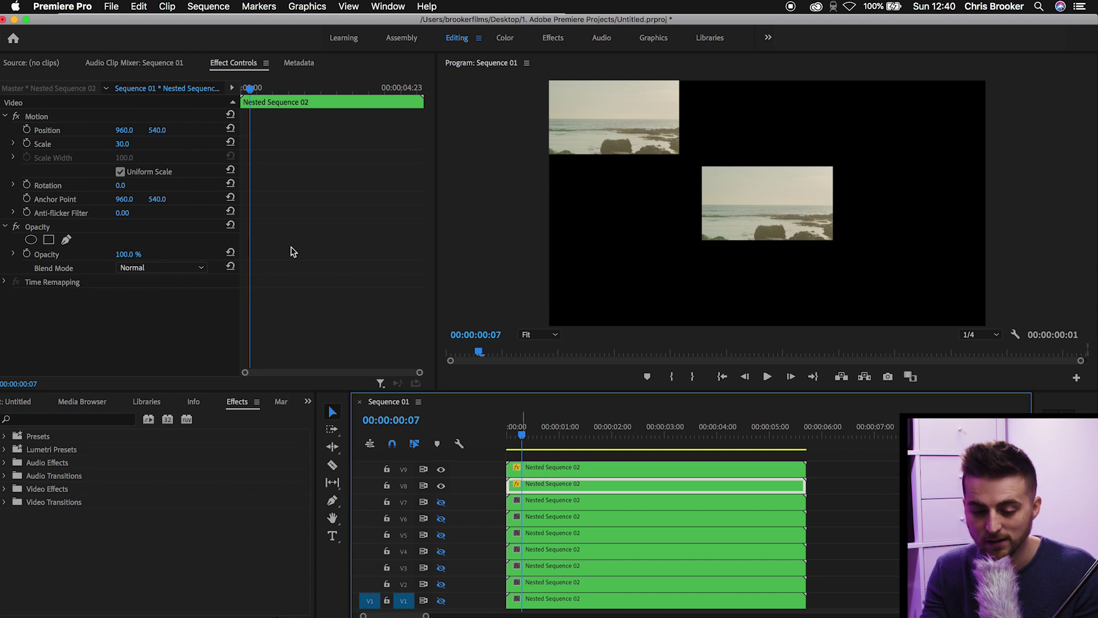
click(157, 130)
text(162)
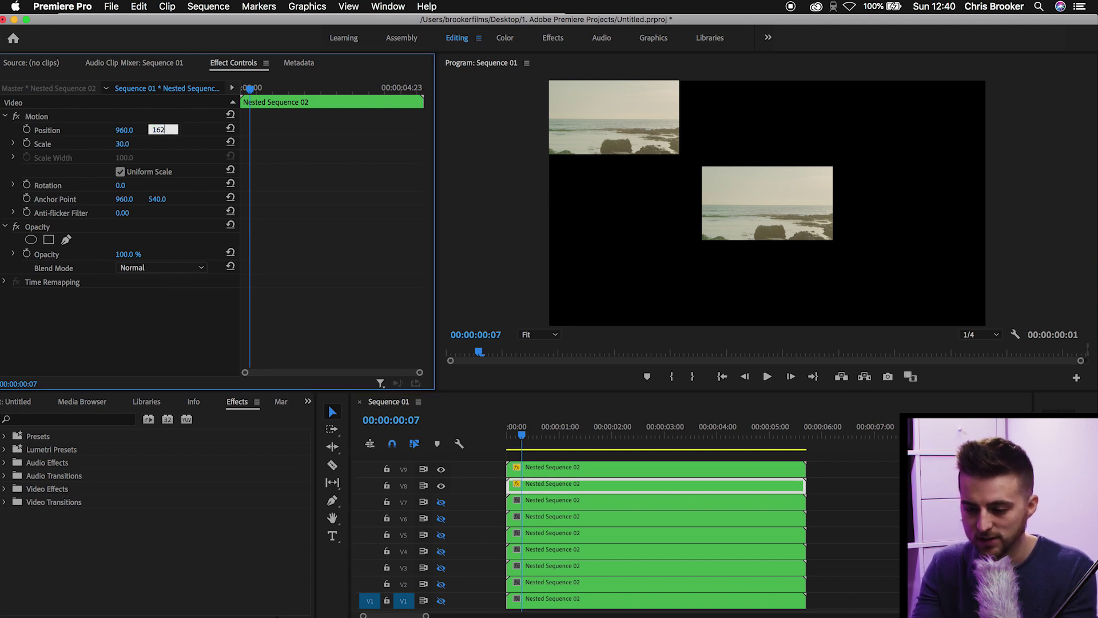
key(Return)
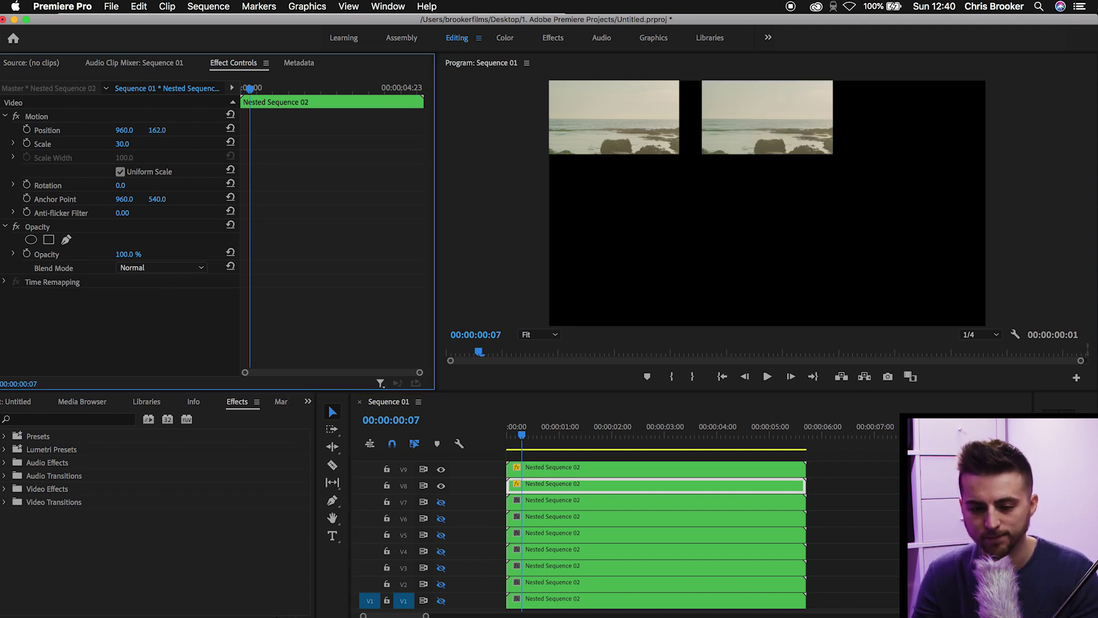
Step: Show V7, paste the Motion onto its clip and slide it to 1629, 162; enable V6
click(441, 502)
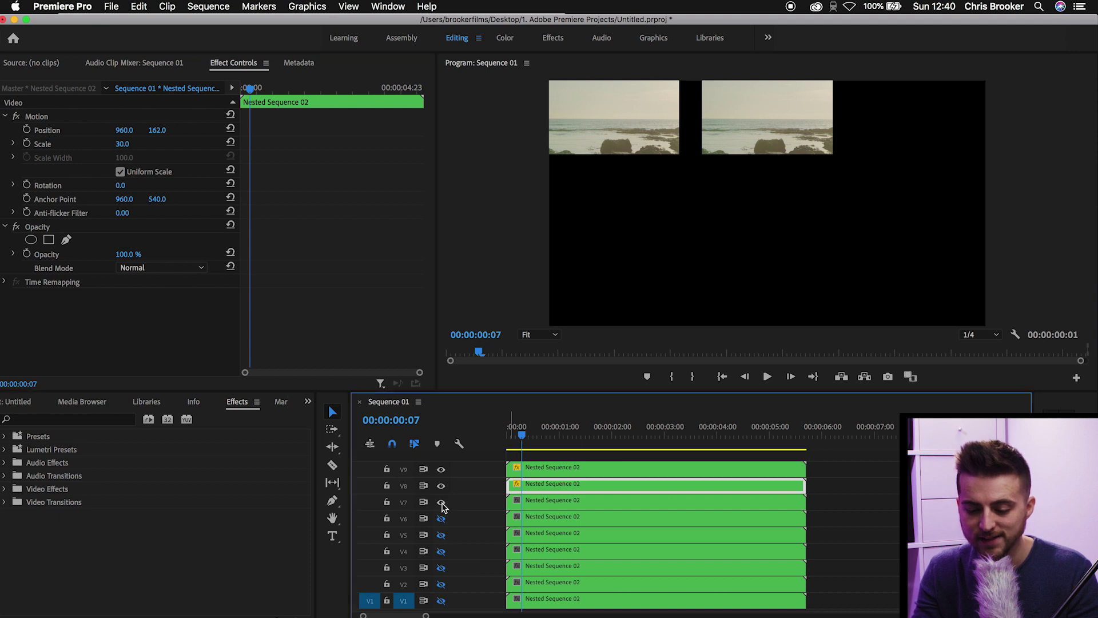
click(556, 506)
key(super+v)
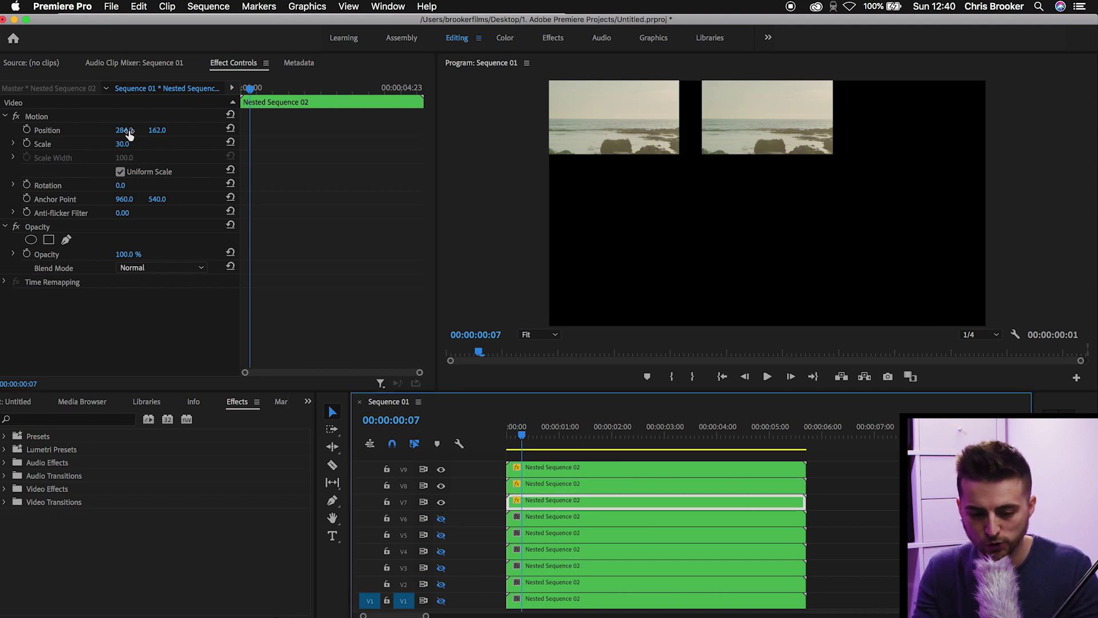
drag(124, 130, 218, 129)
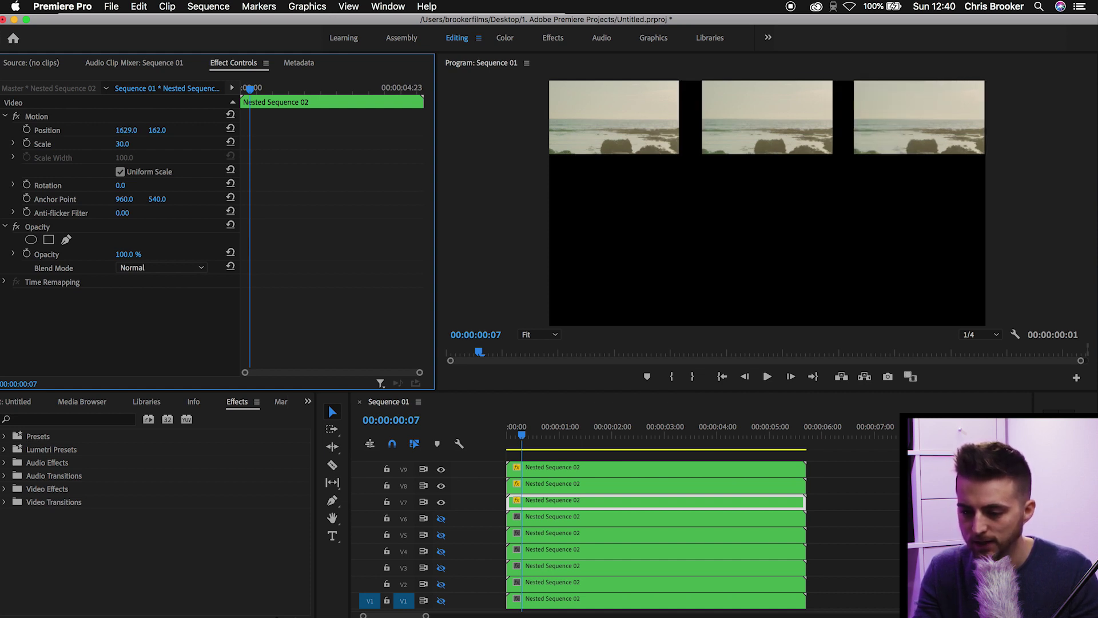
click(441, 519)
click(534, 517)
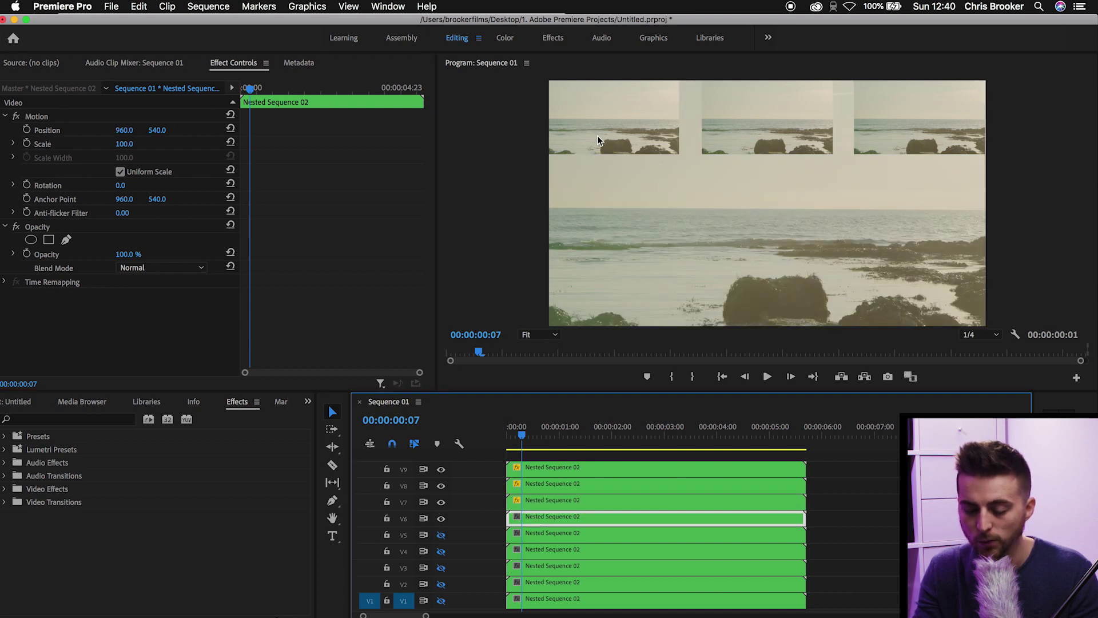
Step: Paste the 30% Motion onto the V6 clip and reset its Position to centre
key(ctrl+v)
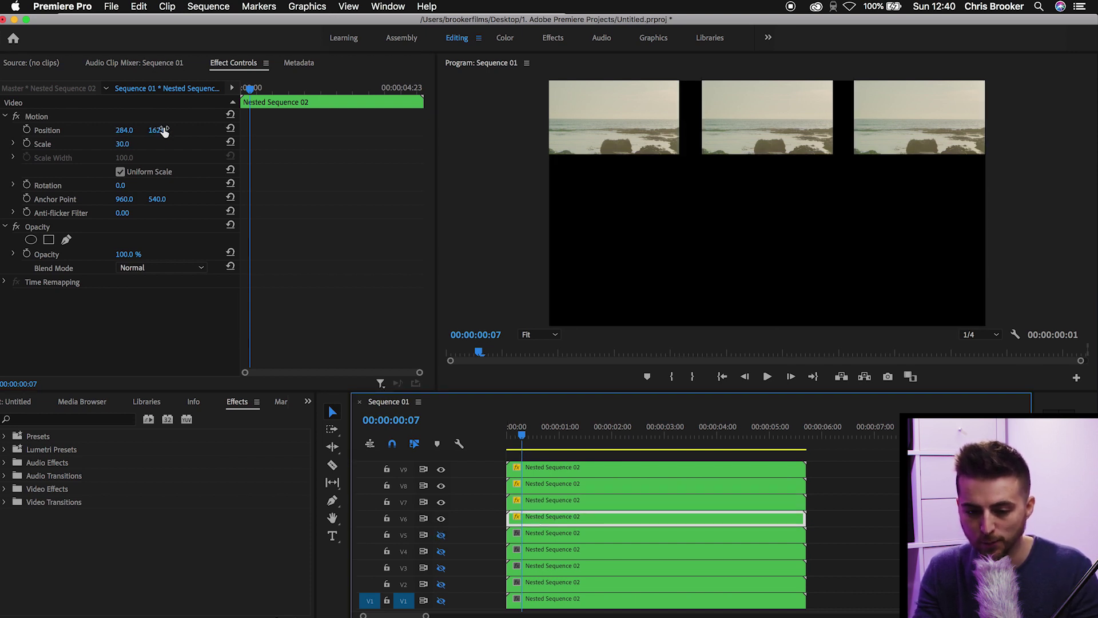
drag(157, 129, 200, 130)
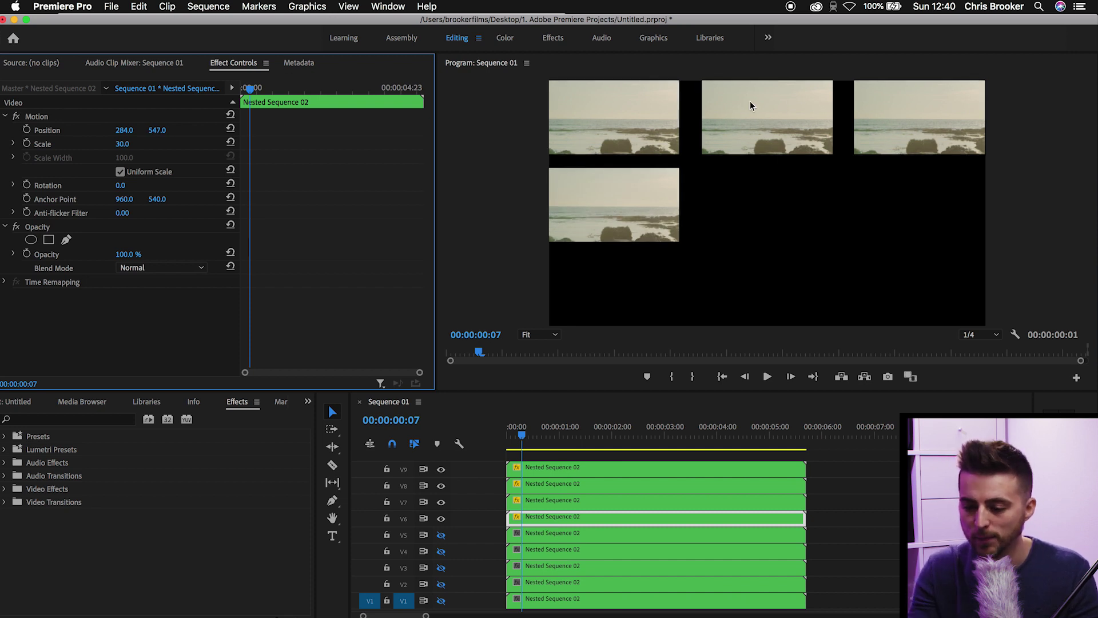
click(231, 129)
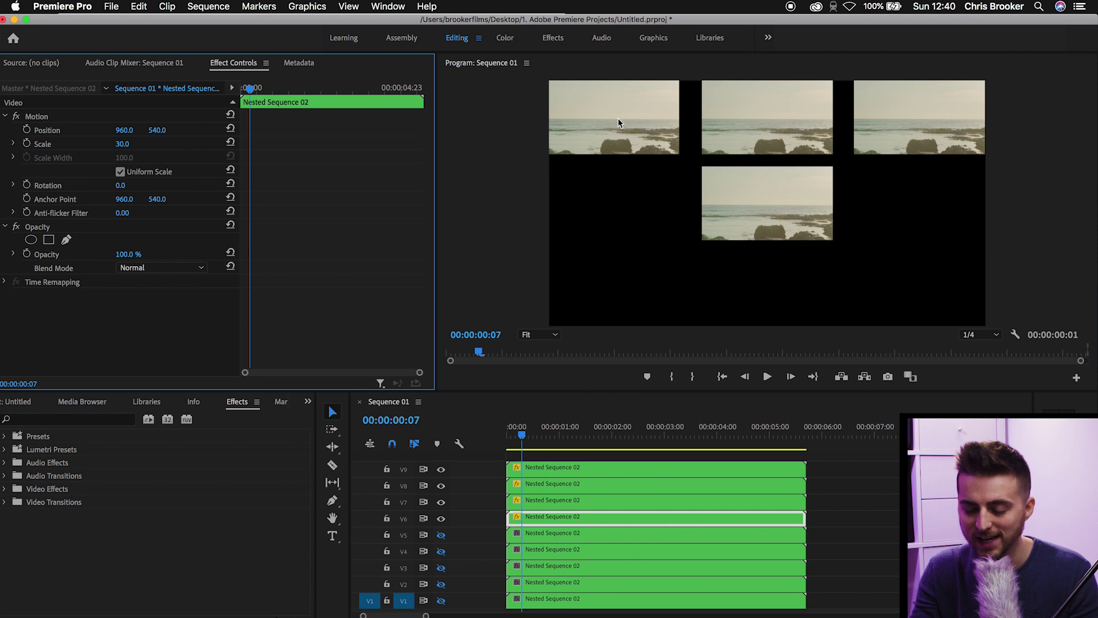
click(560, 467)
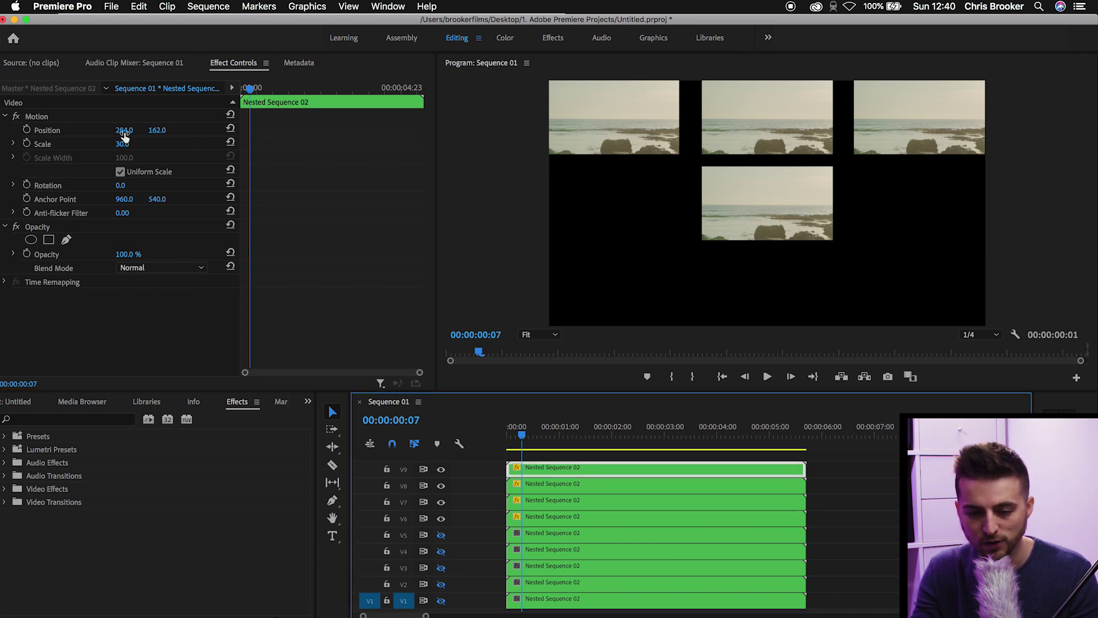
click(573, 519)
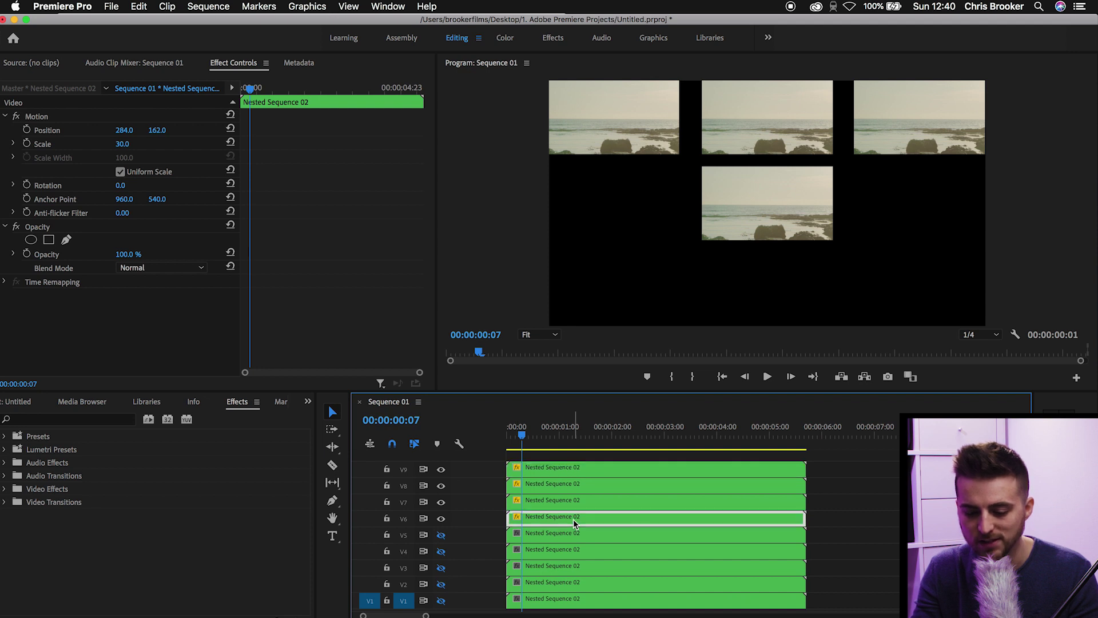
Step: Set the V6 tile's Position X to 284, placing it at 284, 540
click(124, 130)
text(284)
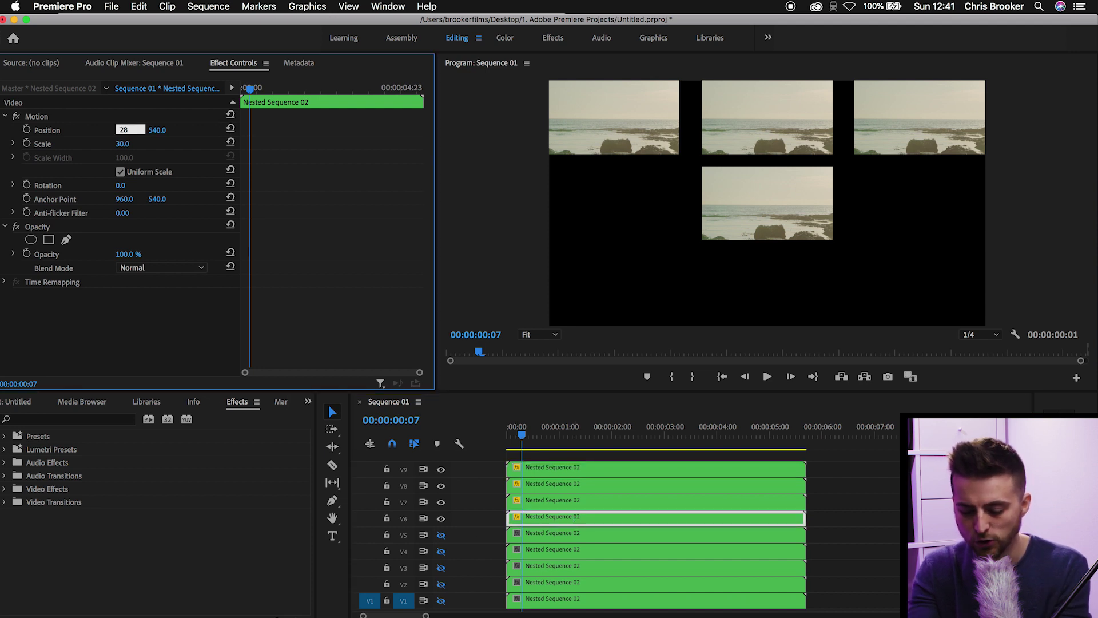
key(Return)
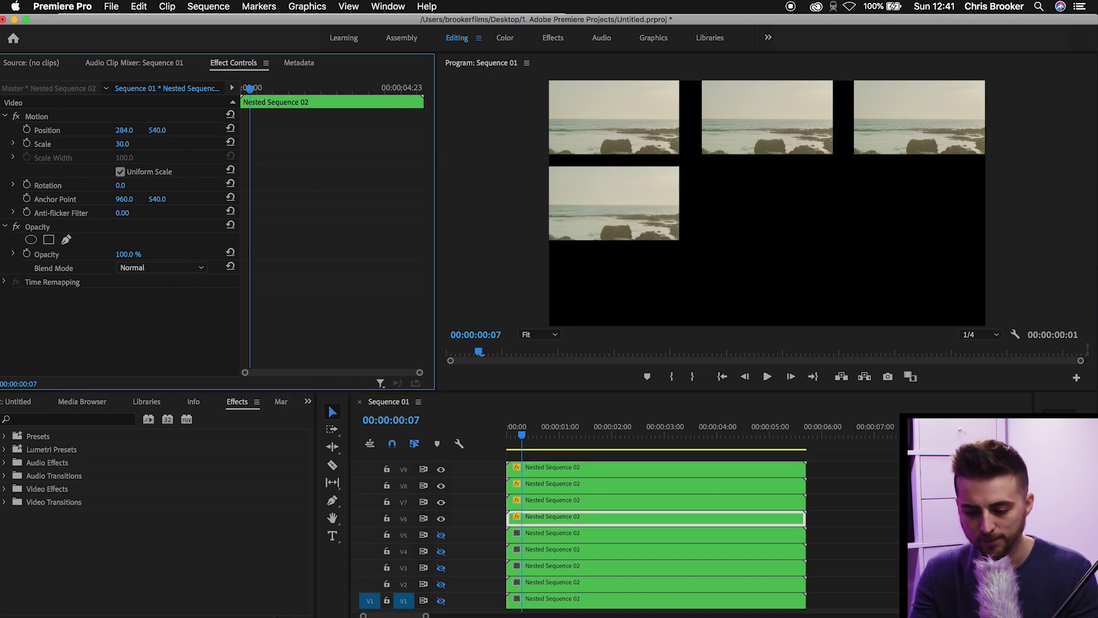
click(36, 118)
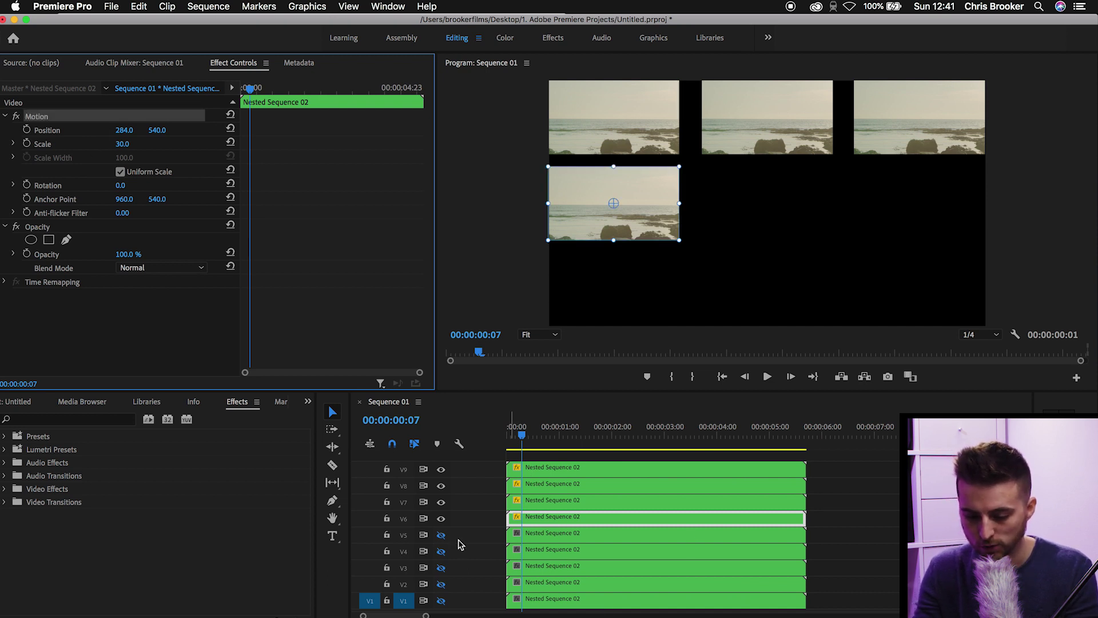
click(441, 535)
Step: Paste the Motion onto the V5 clip and reset it to the frame centre
click(559, 537)
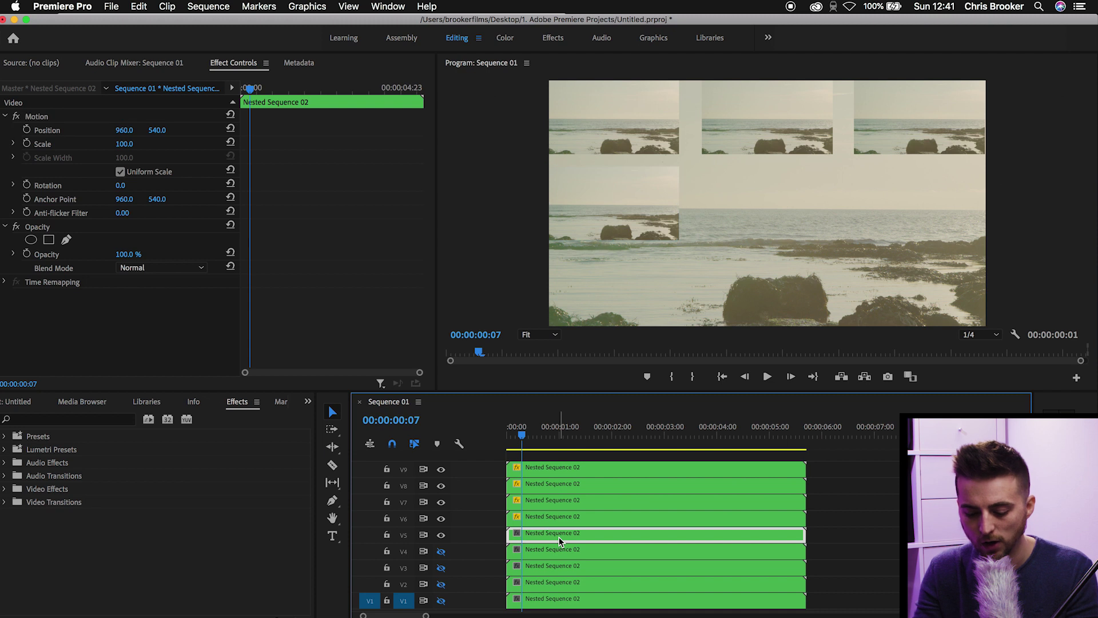
key(super+v)
click(231, 129)
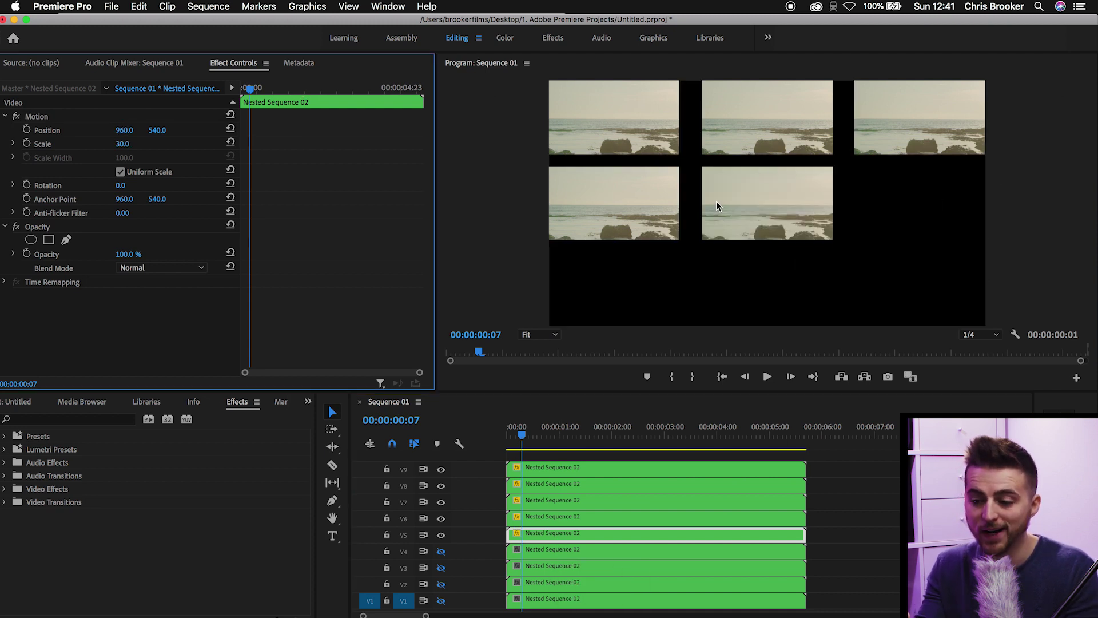
Step: Show V4, paste the Motion onto its clip and slide it toward the right of row two
click(441, 551)
click(534, 552)
key(super+v)
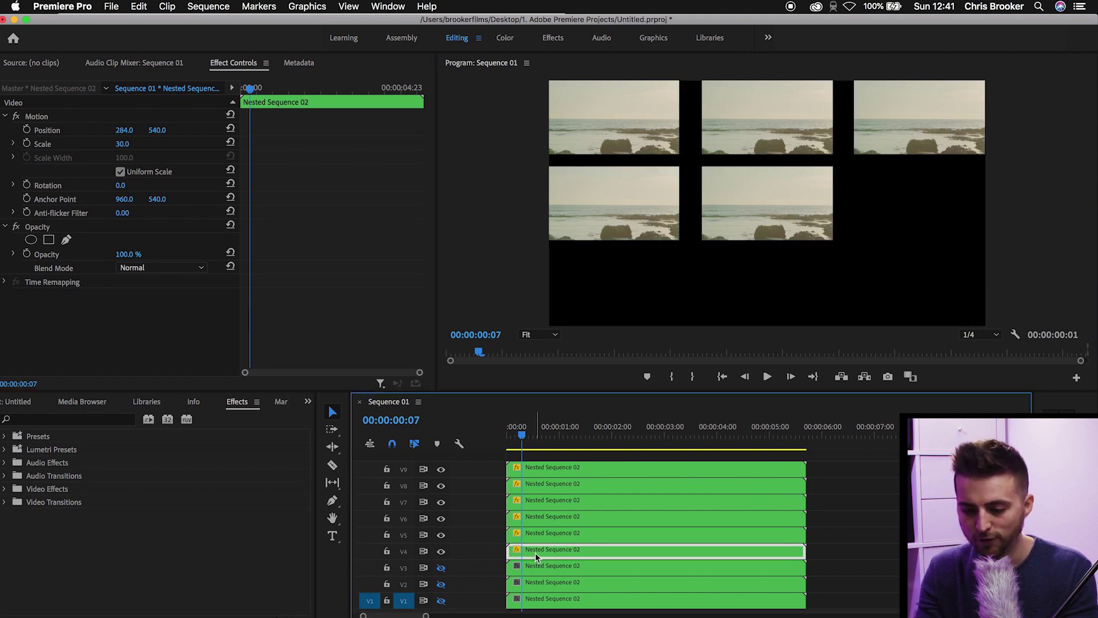
drag(123, 131, 322, 130)
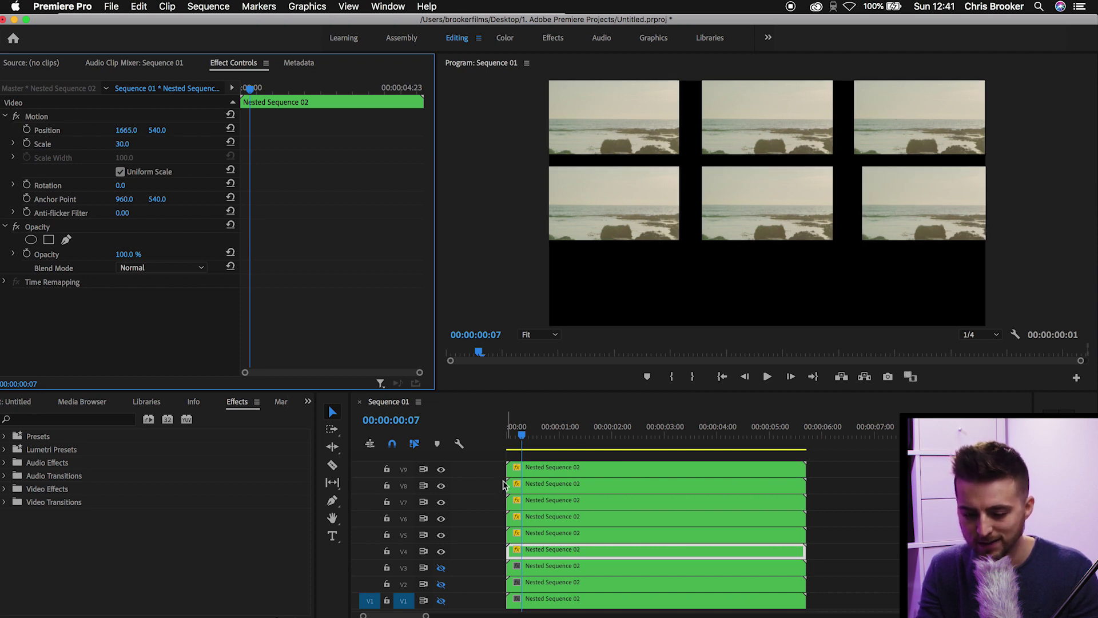
click(541, 502)
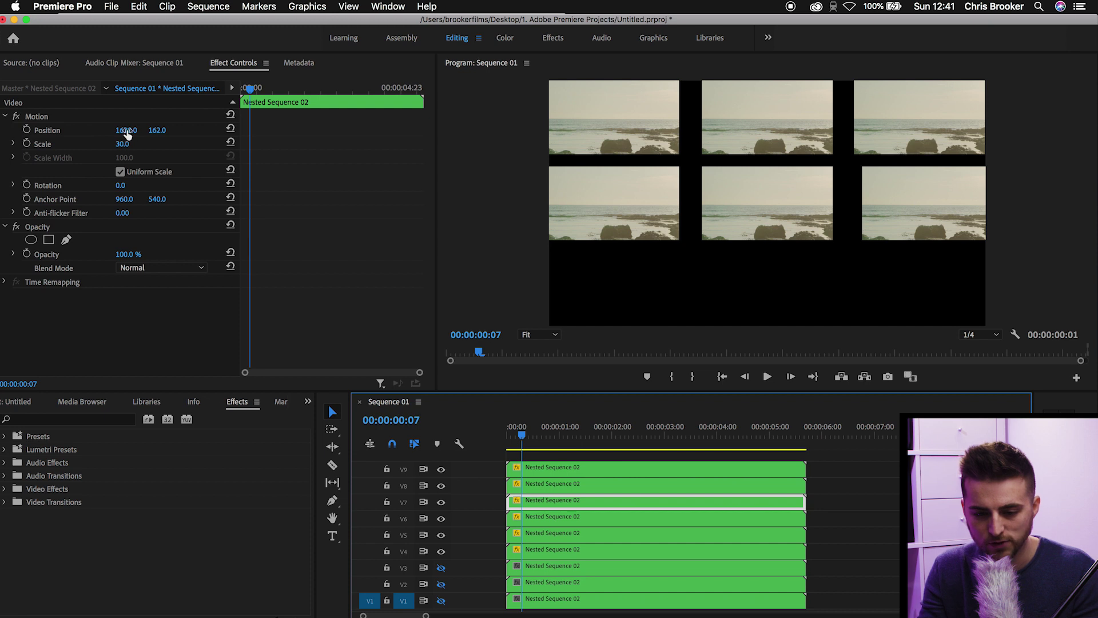
drag(122, 131, 130, 130)
Step: Set the V4 tile's Position X to 1629, aligning it under the top-right tile
key(space)
key(space)
key(ctrl+z)
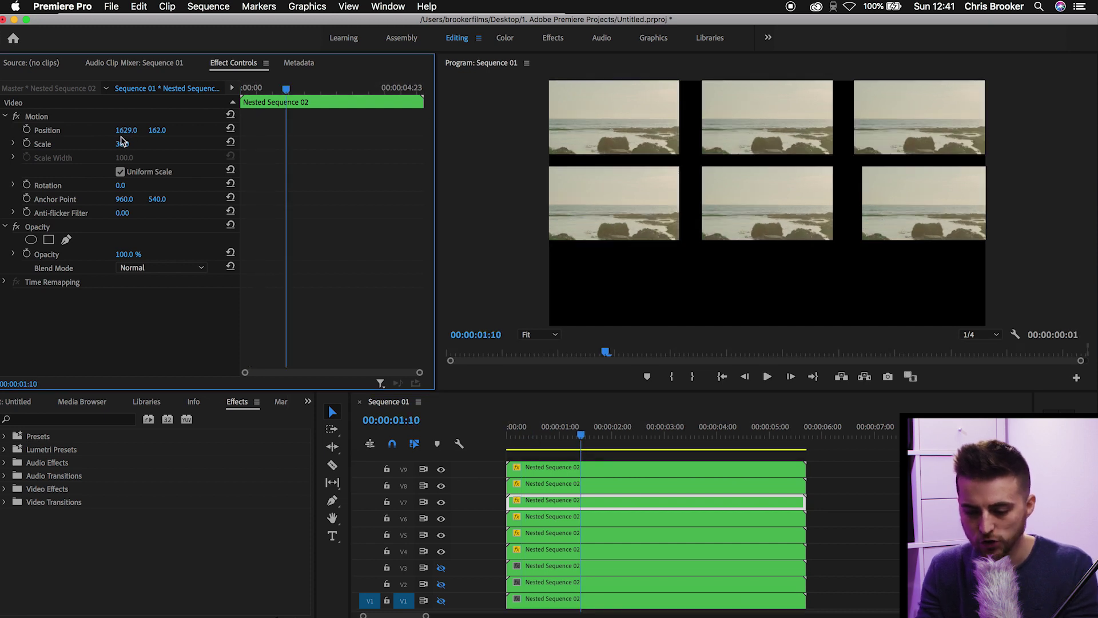
click(531, 550)
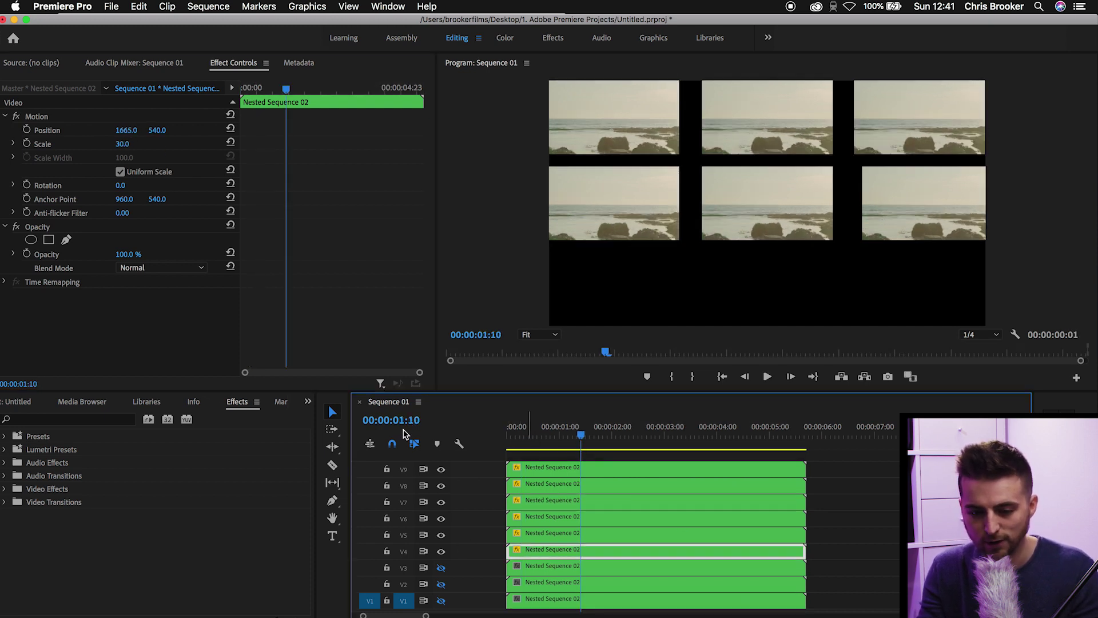
click(130, 129)
text(12)
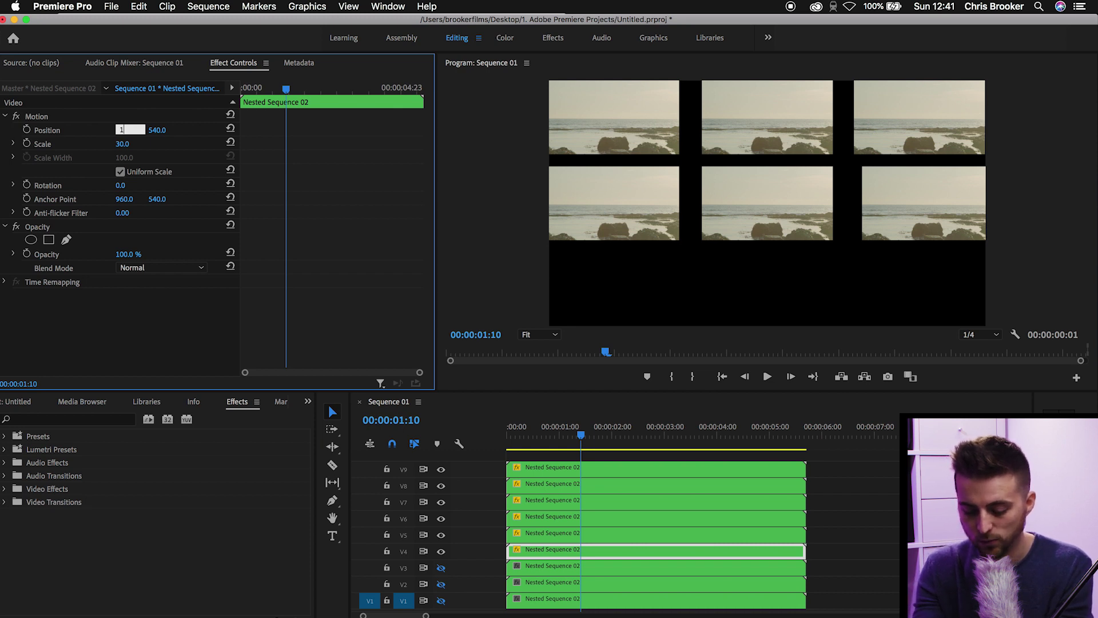
key(Return)
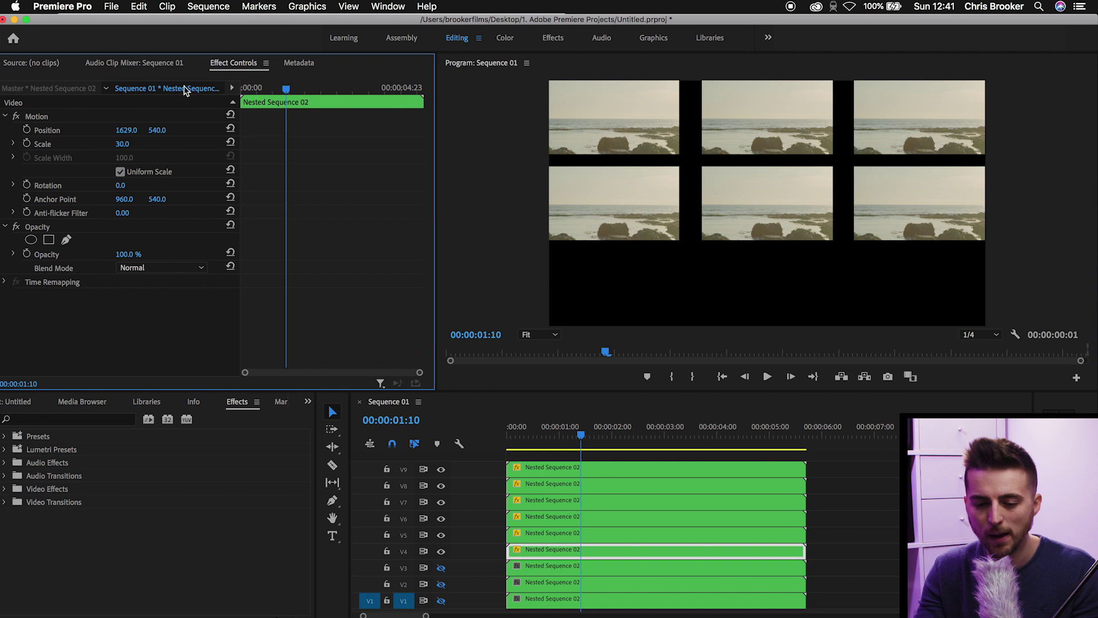
drag(137, 130, 130, 130)
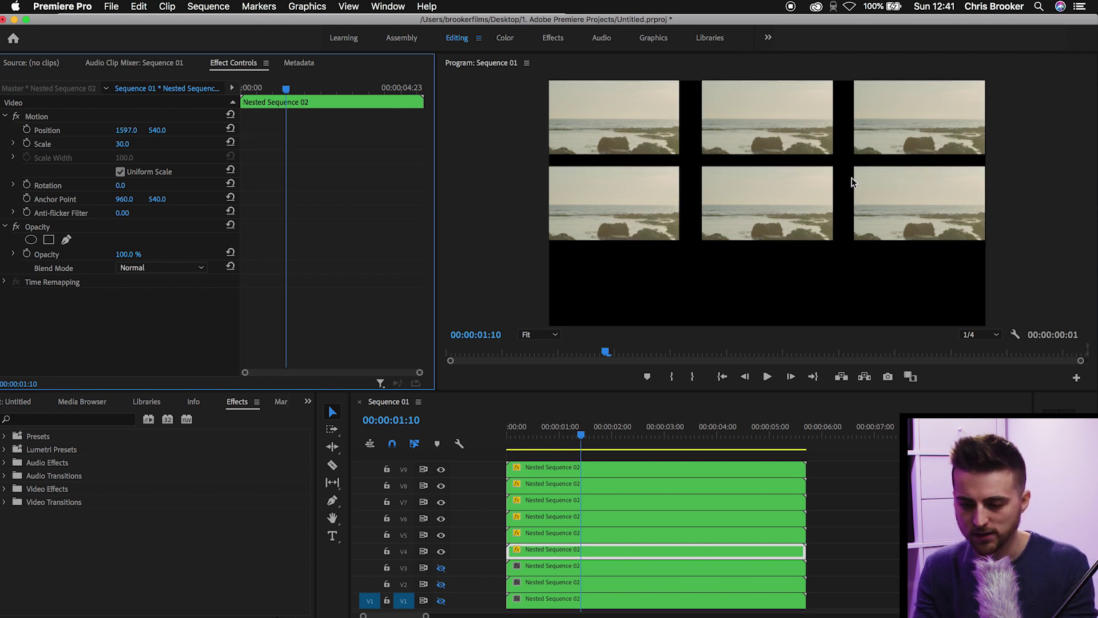
Step: Show V3, paste the Motion, move it to 284, 917, then copy its Motion settings
click(441, 568)
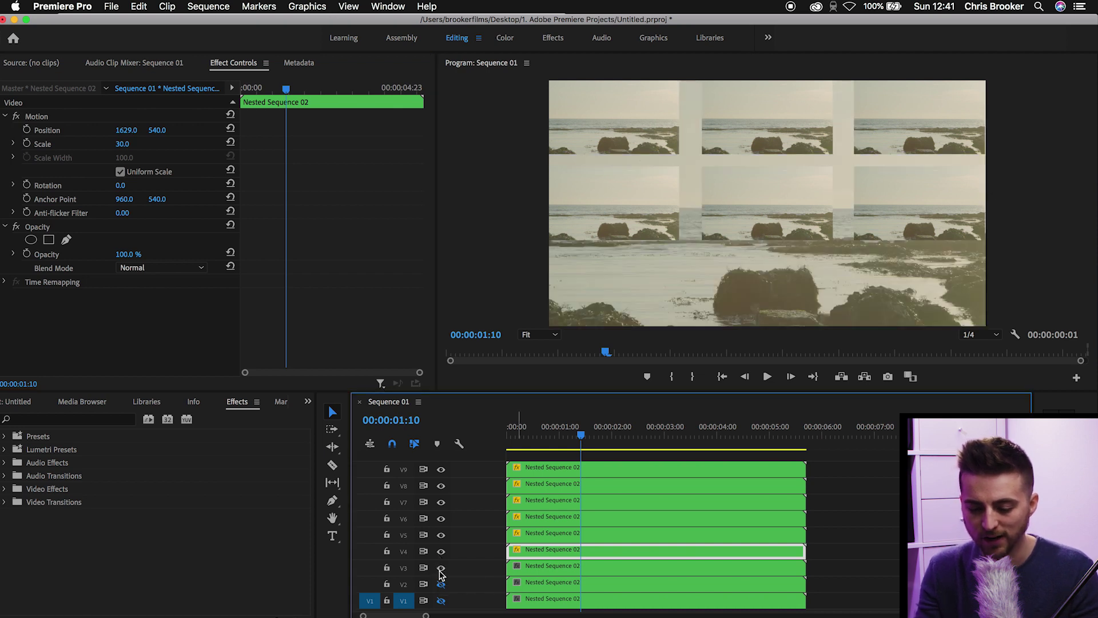
click(537, 566)
key(super+alt+v)
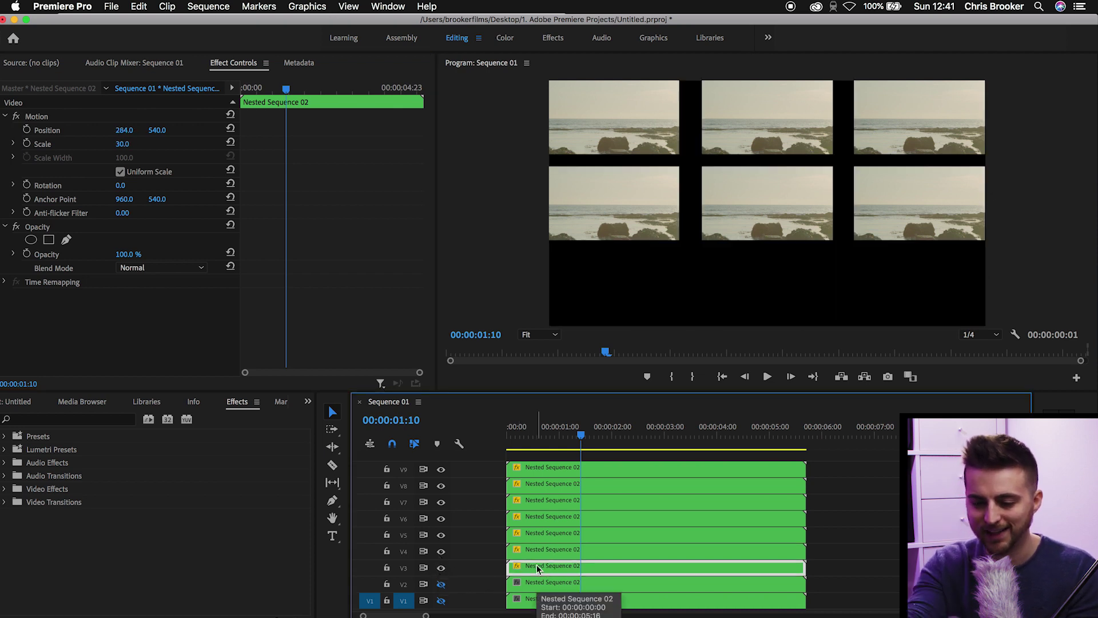
click(159, 131)
drag(159, 130, 374, 130)
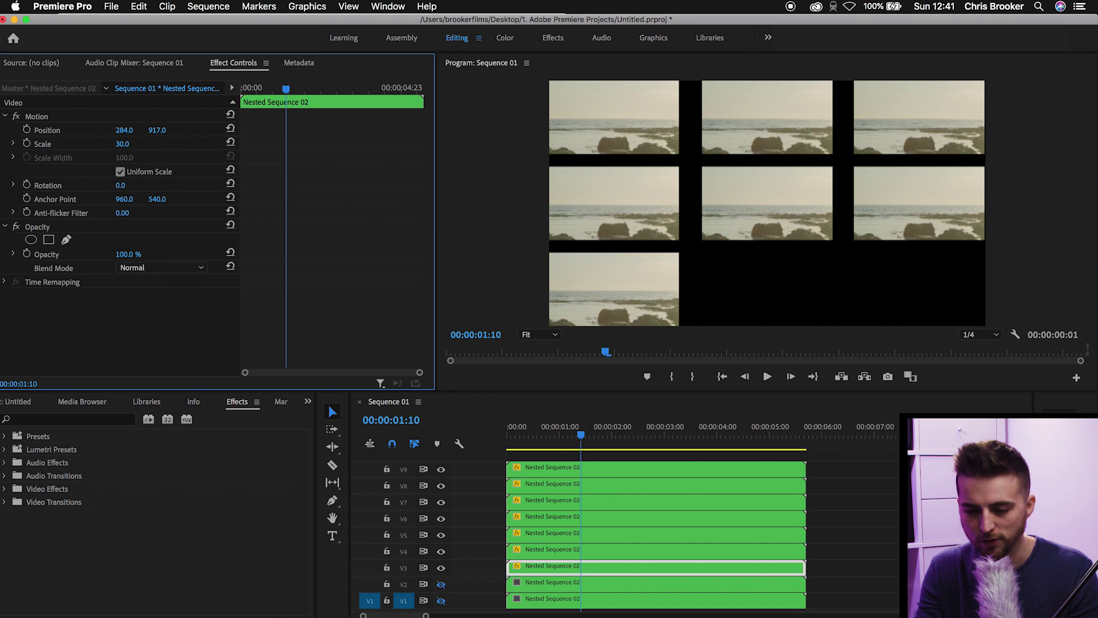
click(42, 118)
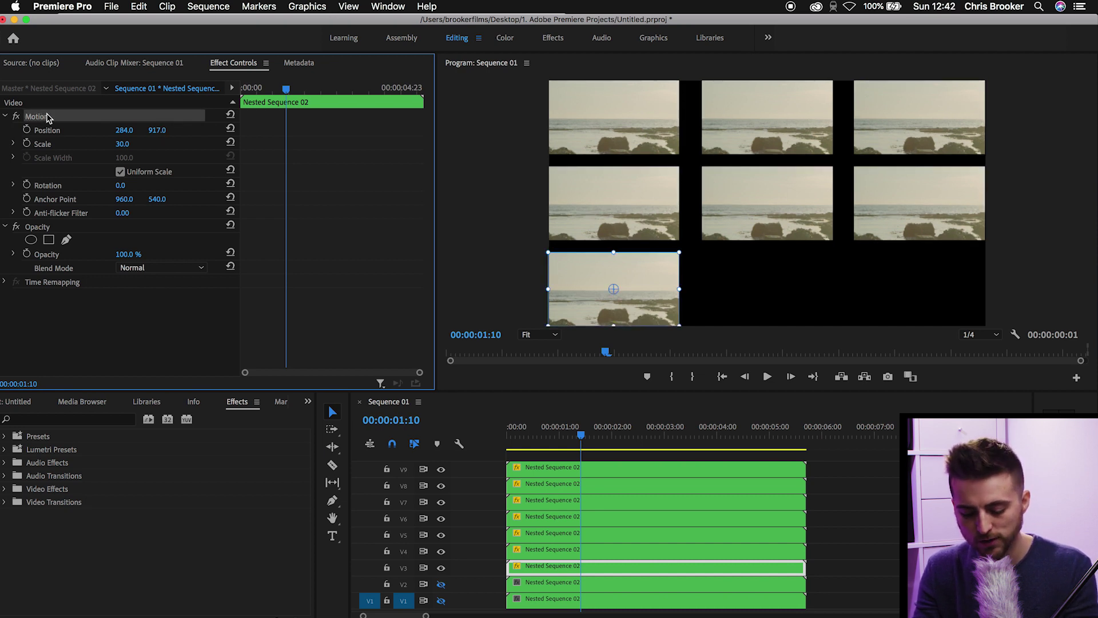
right_click(48, 117)
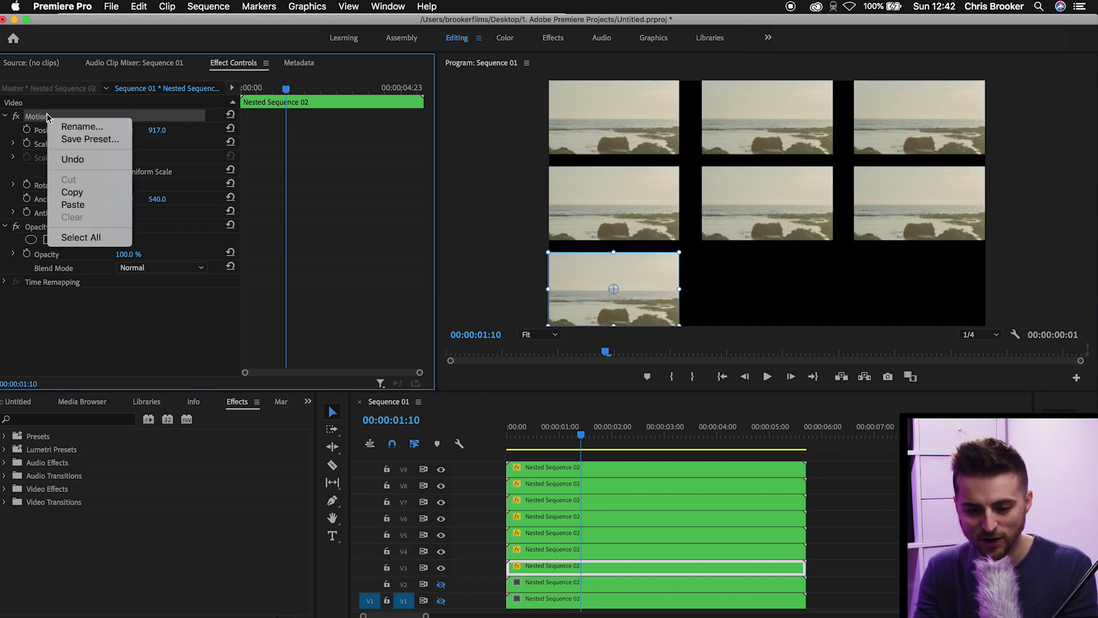
click(72, 192)
Step: Show V2, paste the Motion, reset its Position and set Y to 917 (960, 917)
click(441, 584)
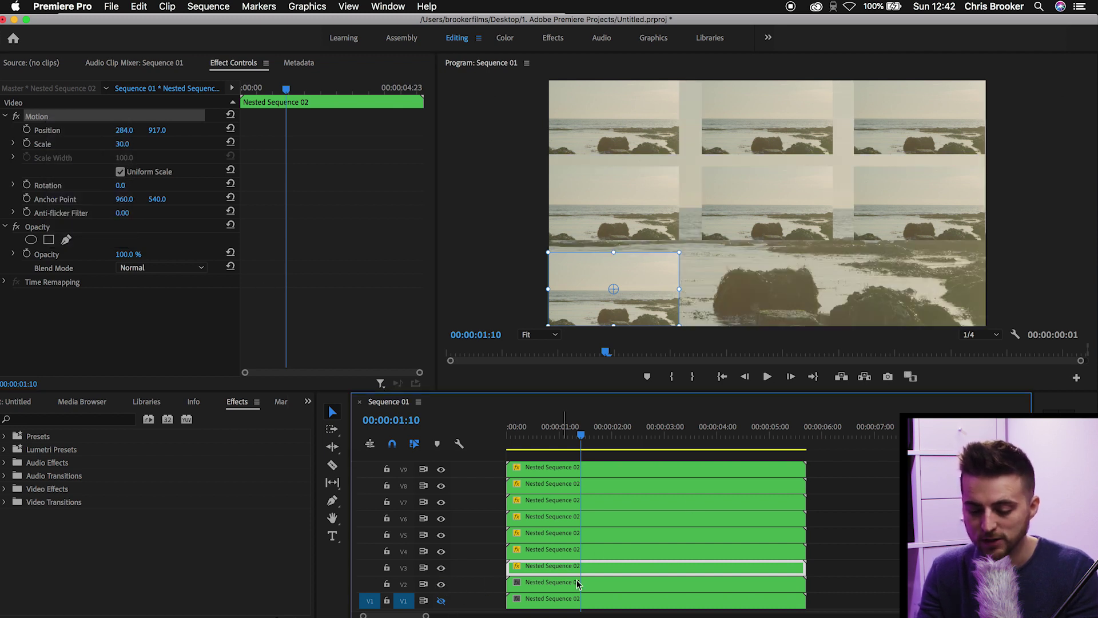
click(574, 583)
key(ctrl+v)
drag(124, 130, 224, 143)
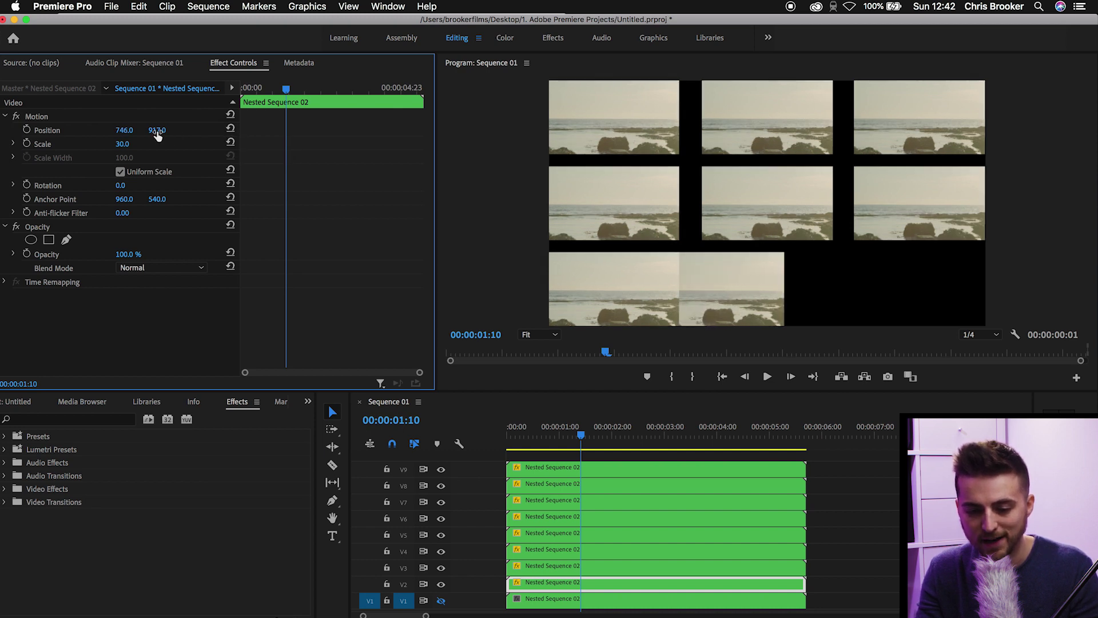
click(230, 131)
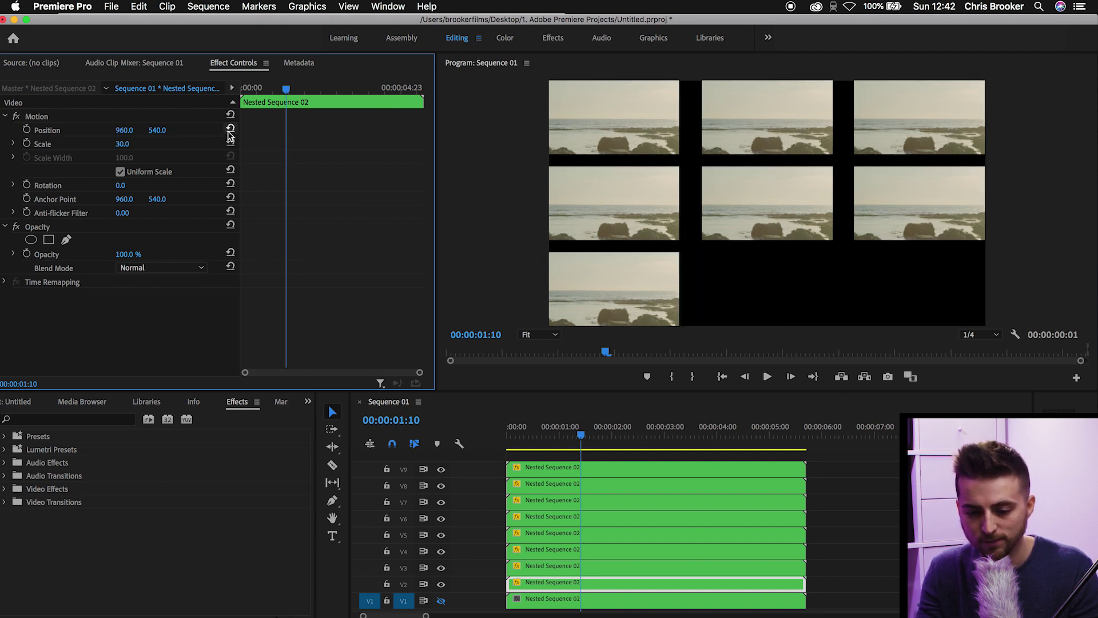
click(157, 129)
text(917)
key(Return)
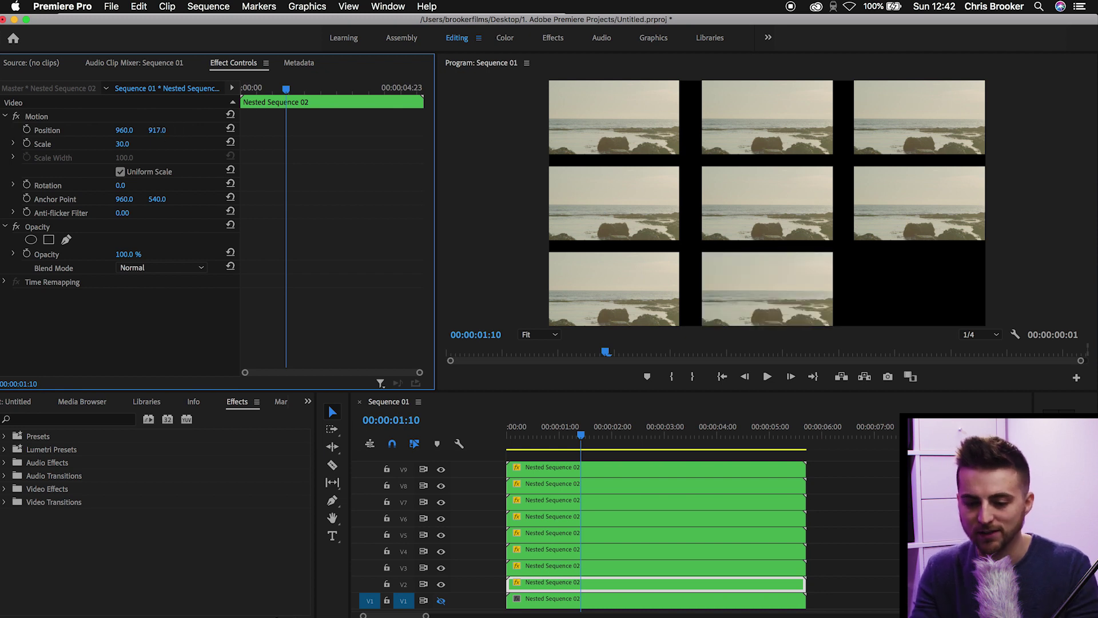
click(553, 601)
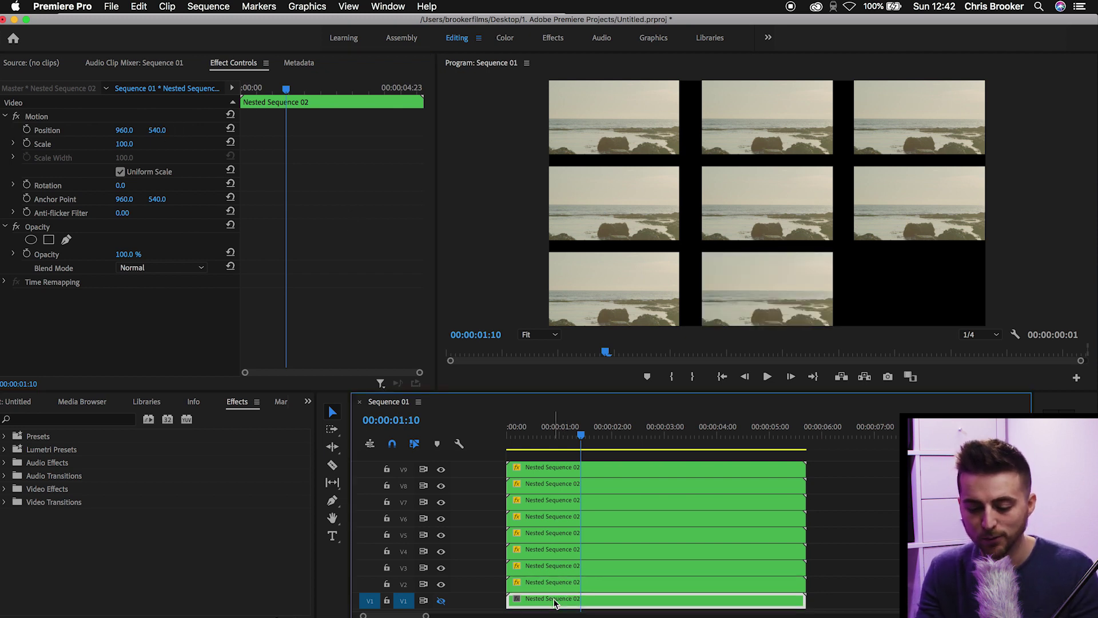
Step: Turn on V1's output, scale its clip to 30% and set vertical position 917
click(441, 601)
key(super+v)
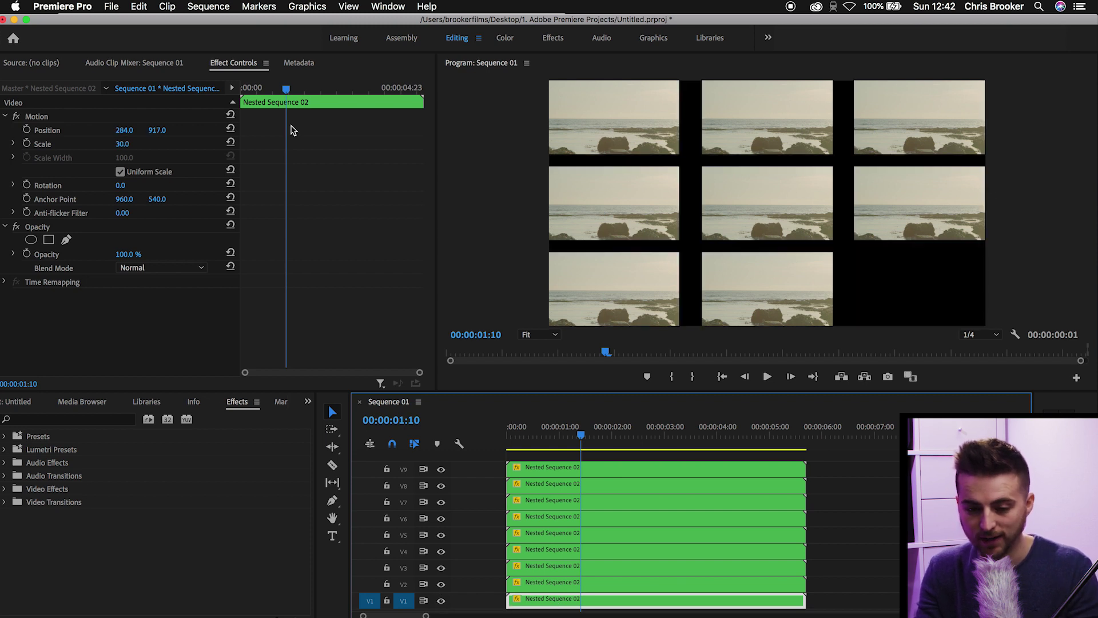
click(236, 131)
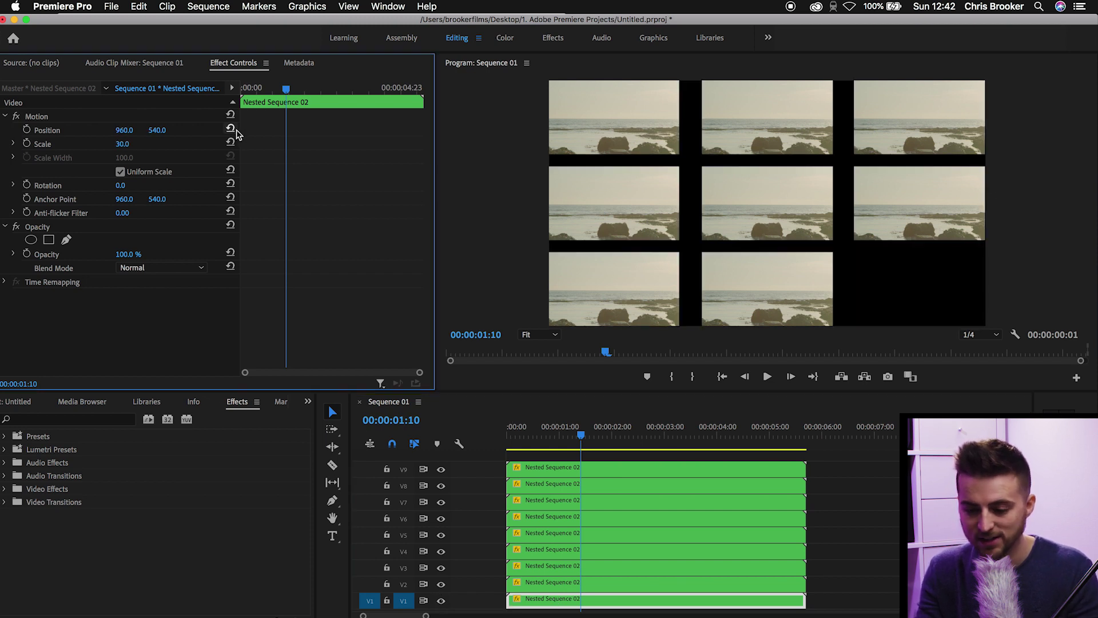
click(166, 131)
text(917)
key(Return)
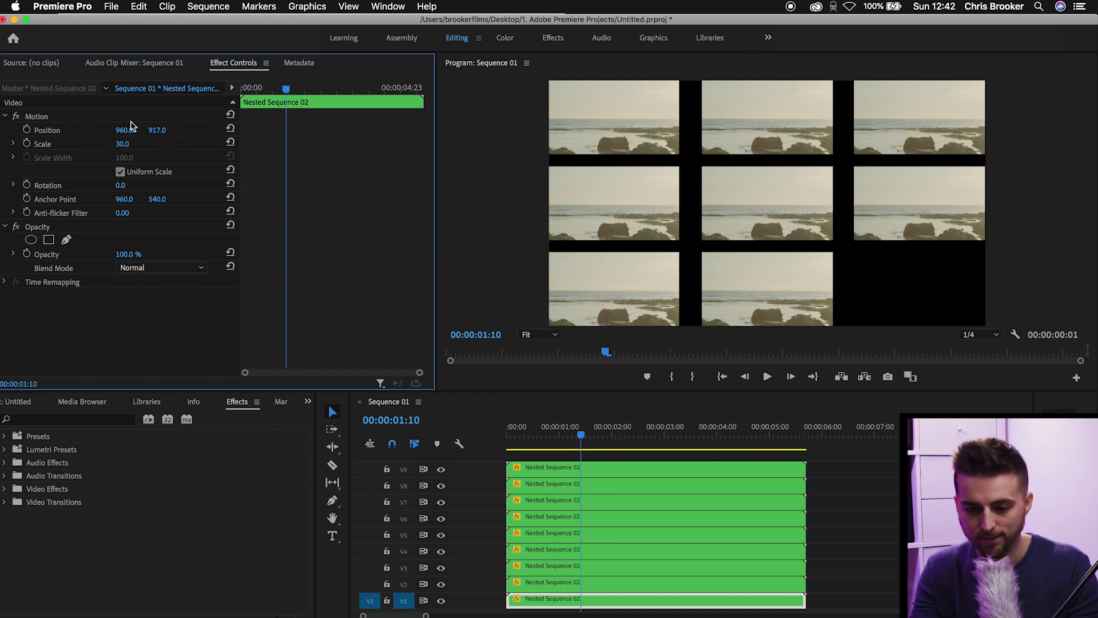
drag(123, 129, 500, 130)
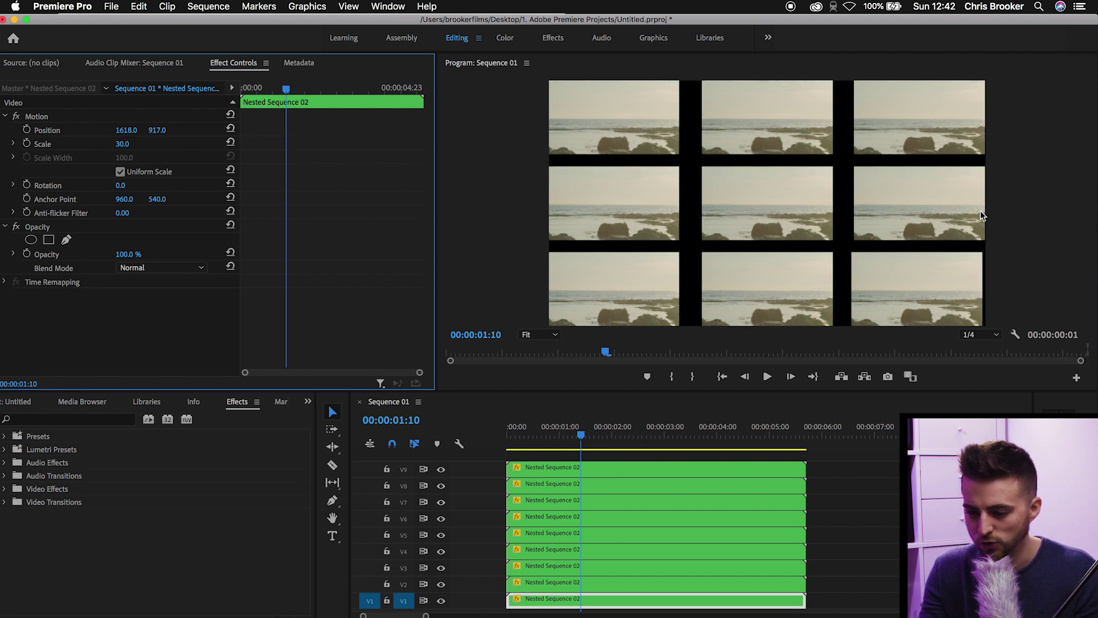
Step: Set the V1 clip's horizontal position to 1629 to align the right column
click(528, 553)
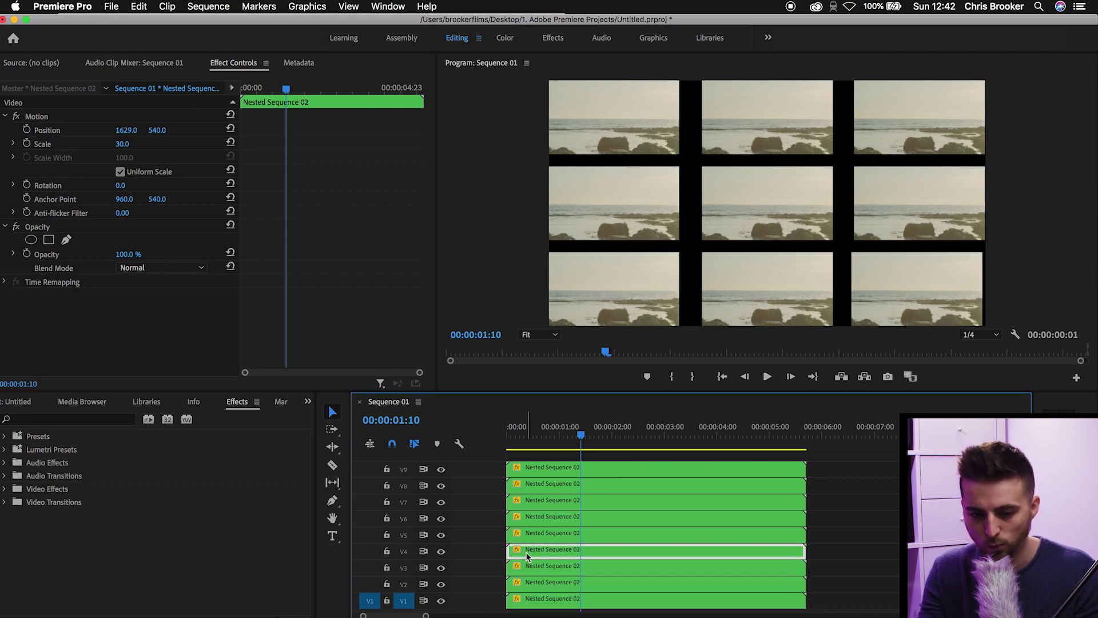
click(676, 600)
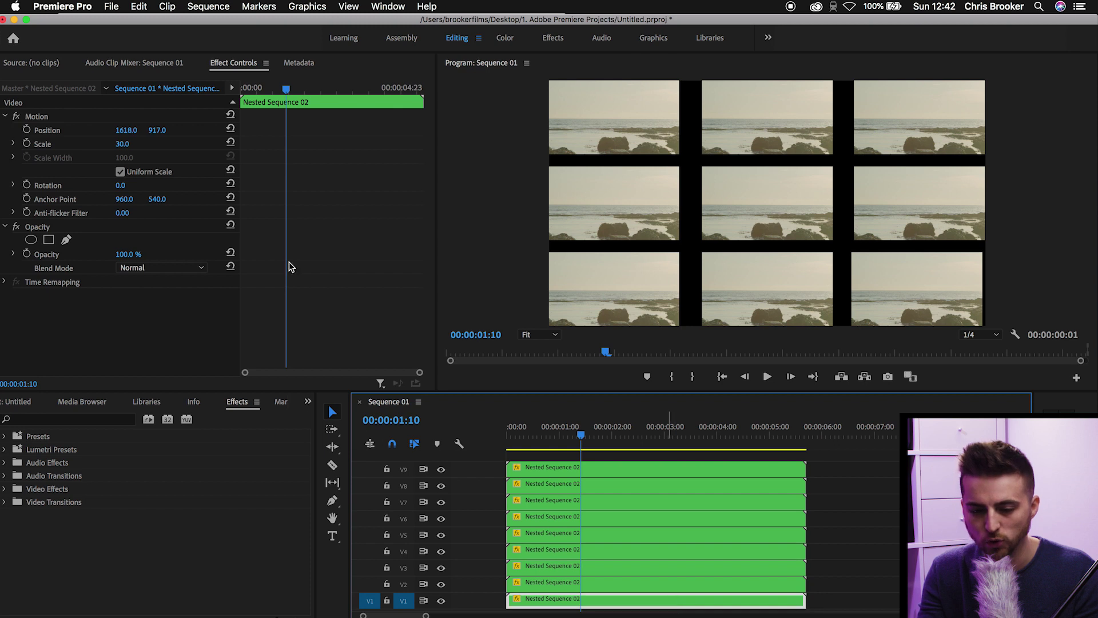
click(128, 131)
text(1629)
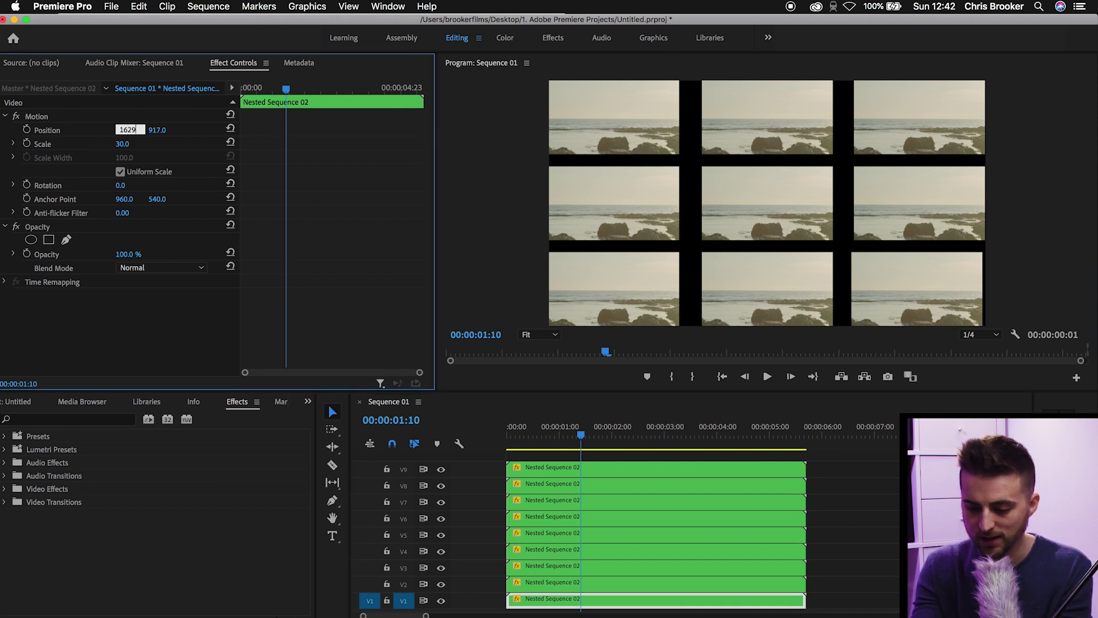
key(Return)
Step: Play the timeline from near the start to preview the 3x3 grid
drag(508, 436, 551, 438)
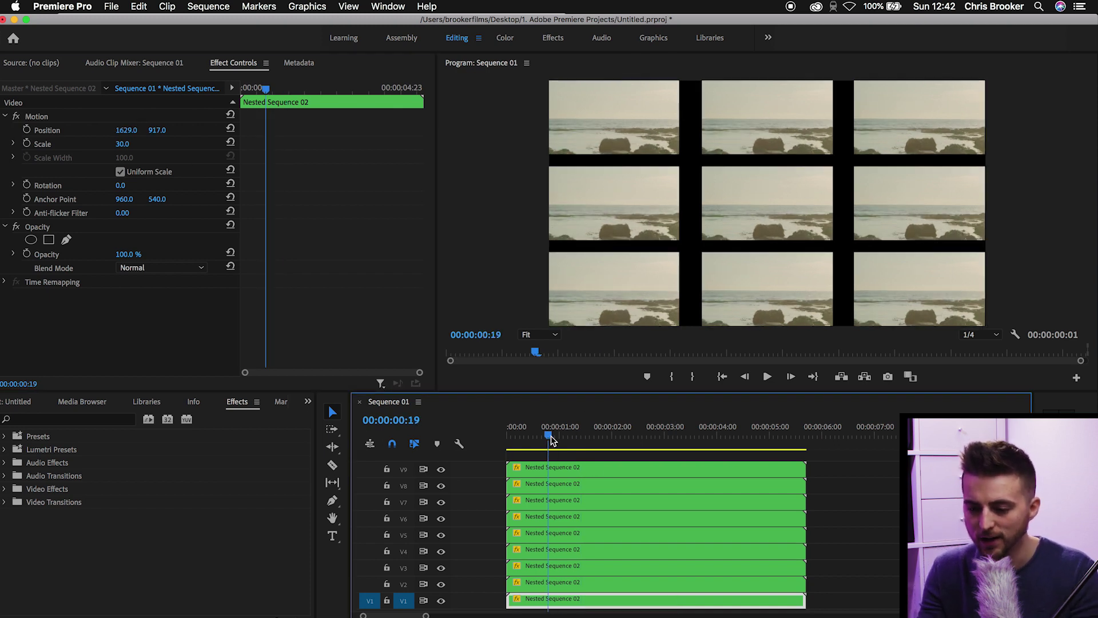
key(space)
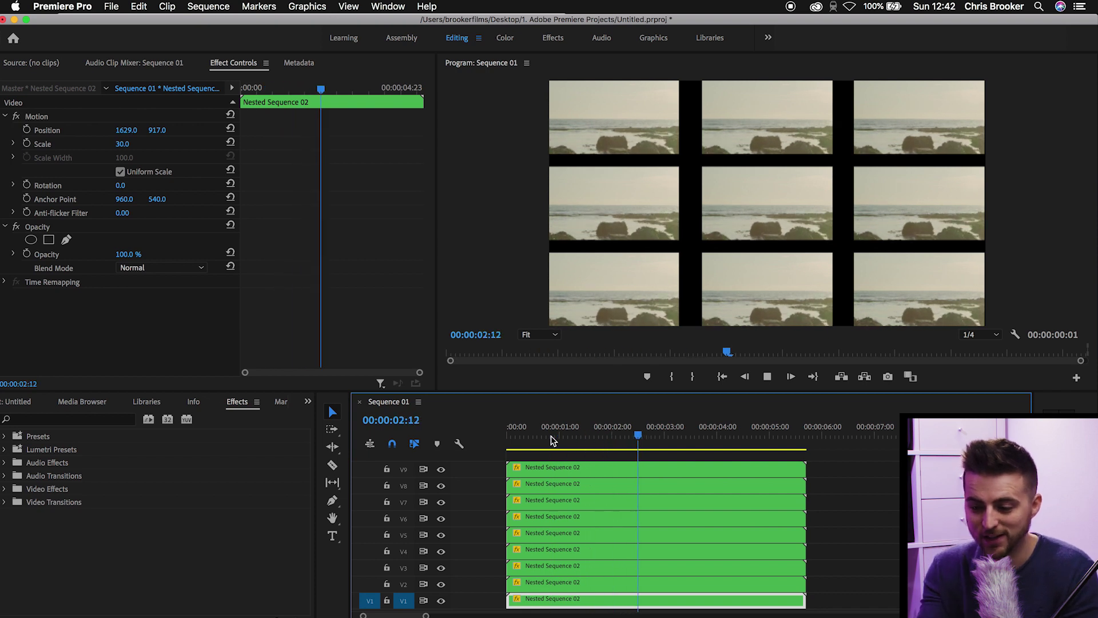
key(space)
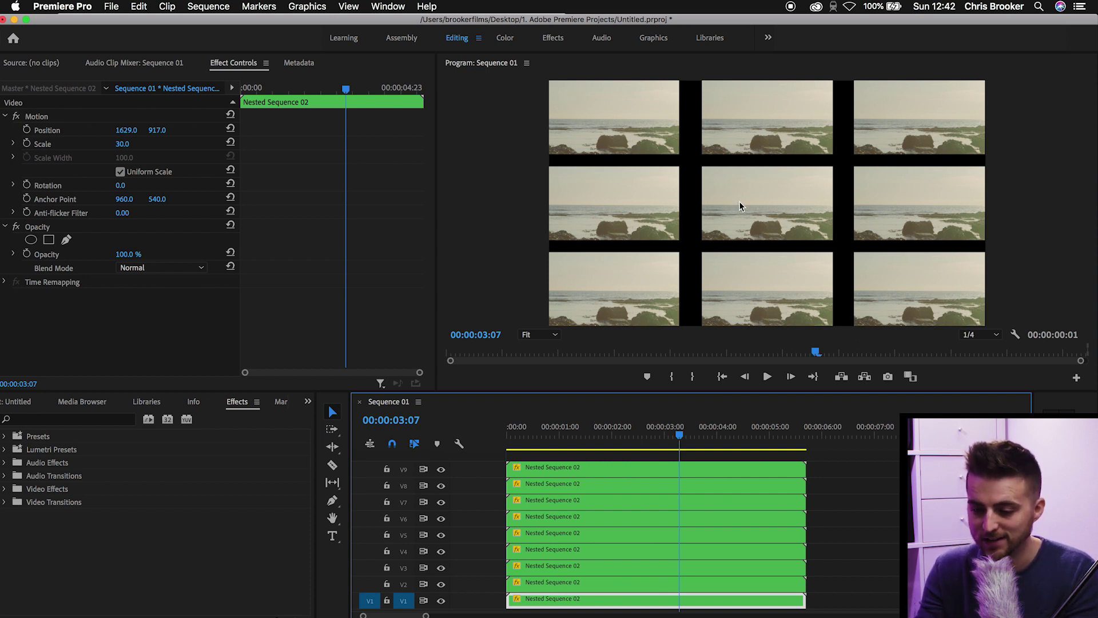
Step: Scale the V5 centre clip to 50% and move it up to the top track
click(802, 220)
click(524, 540)
drag(131, 148, 141, 147)
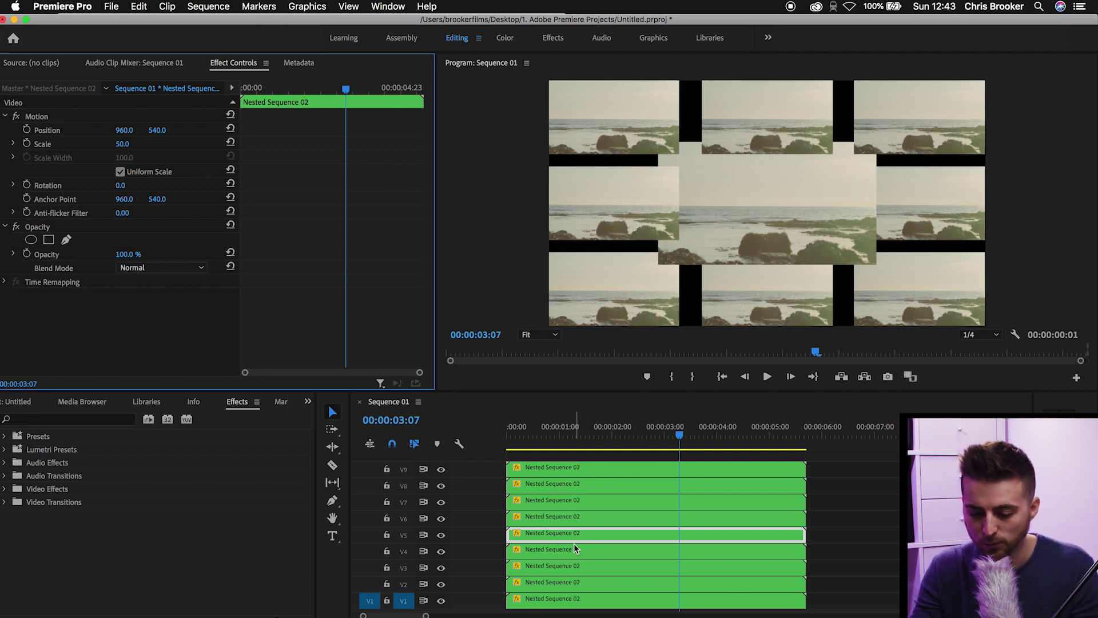
drag(564, 534, 559, 458)
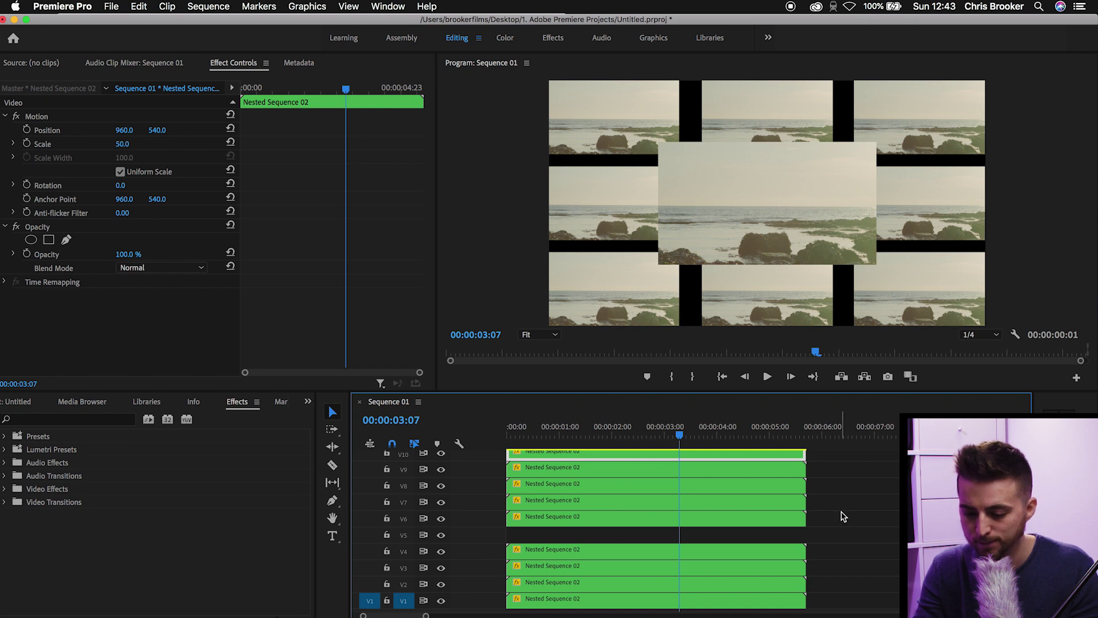
Step: Duplicate the centre clip onto a new top track and scale the lower copy to 53%
scroll(581, 560, up, 1)
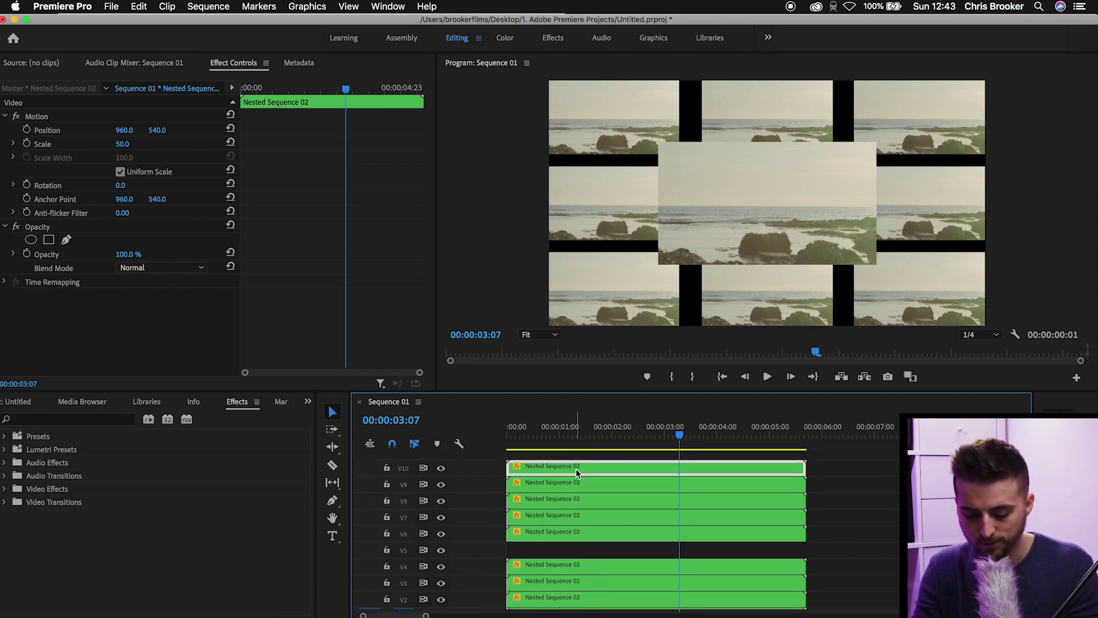
drag(575, 468, 573, 455)
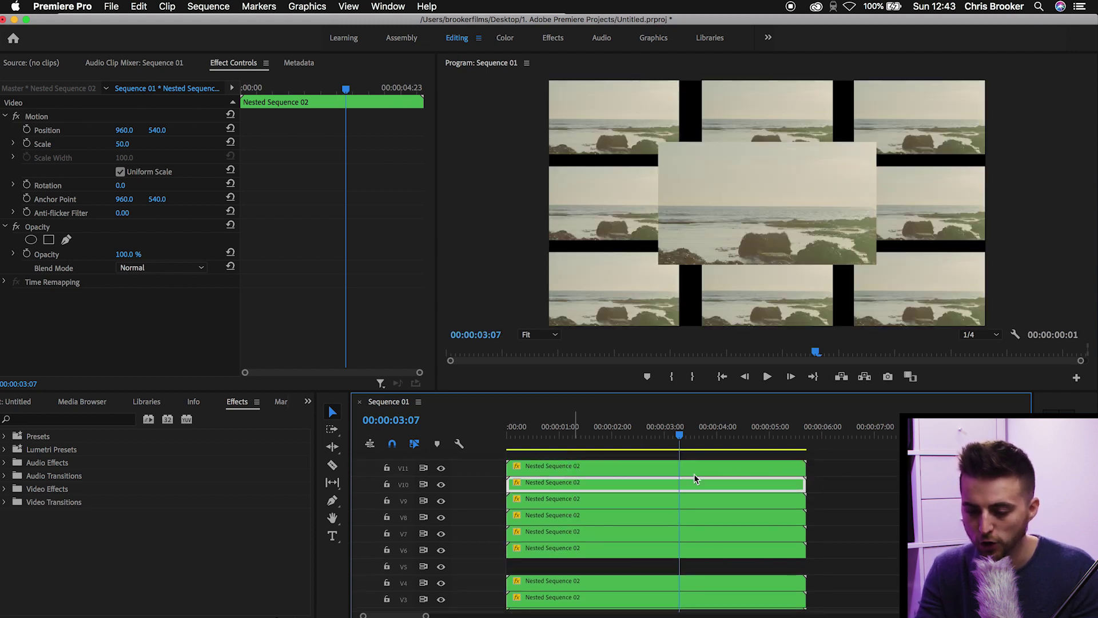
click(558, 470)
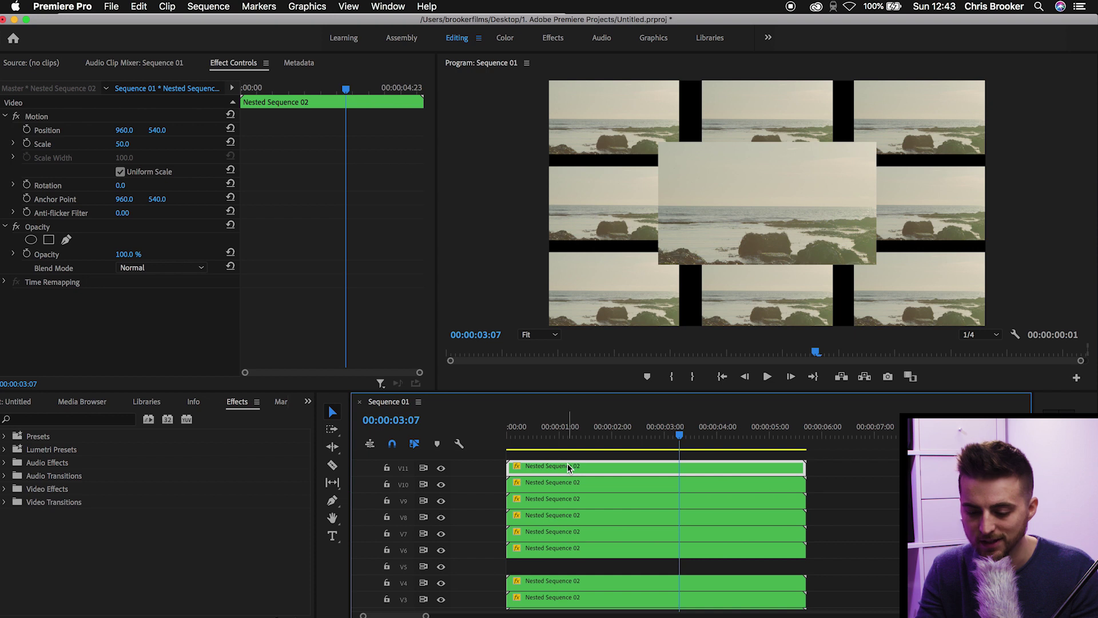
click(562, 496)
click(576, 486)
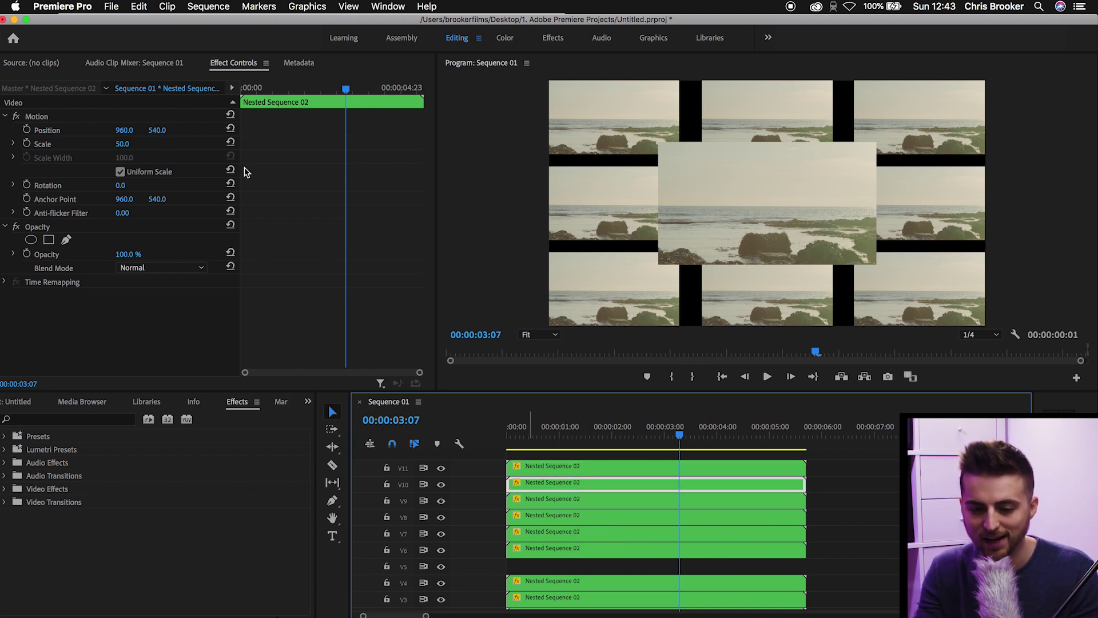
click(130, 144)
text(53)
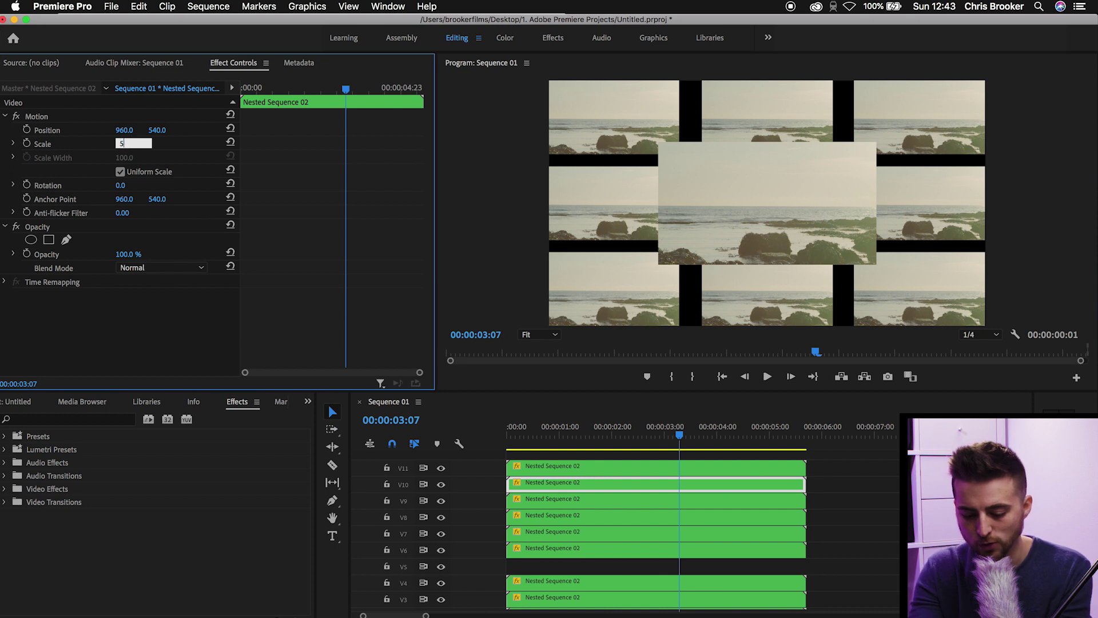
key(Return)
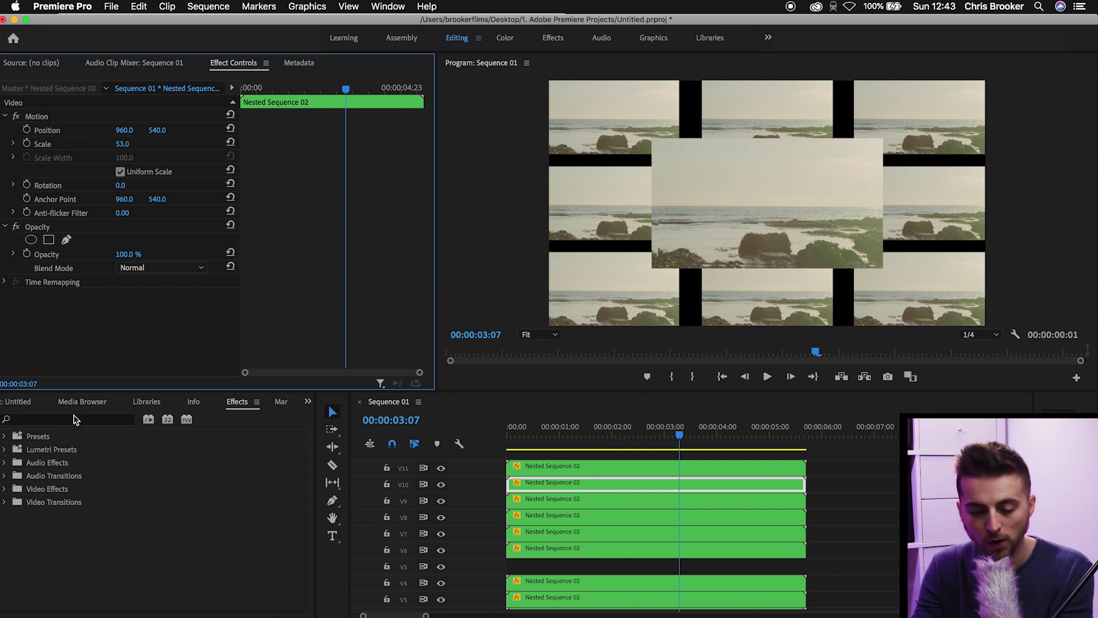
Step: Apply Levels to the 53% V10 copy with RGB Black Input Level 255
click(70, 421)
text(level)
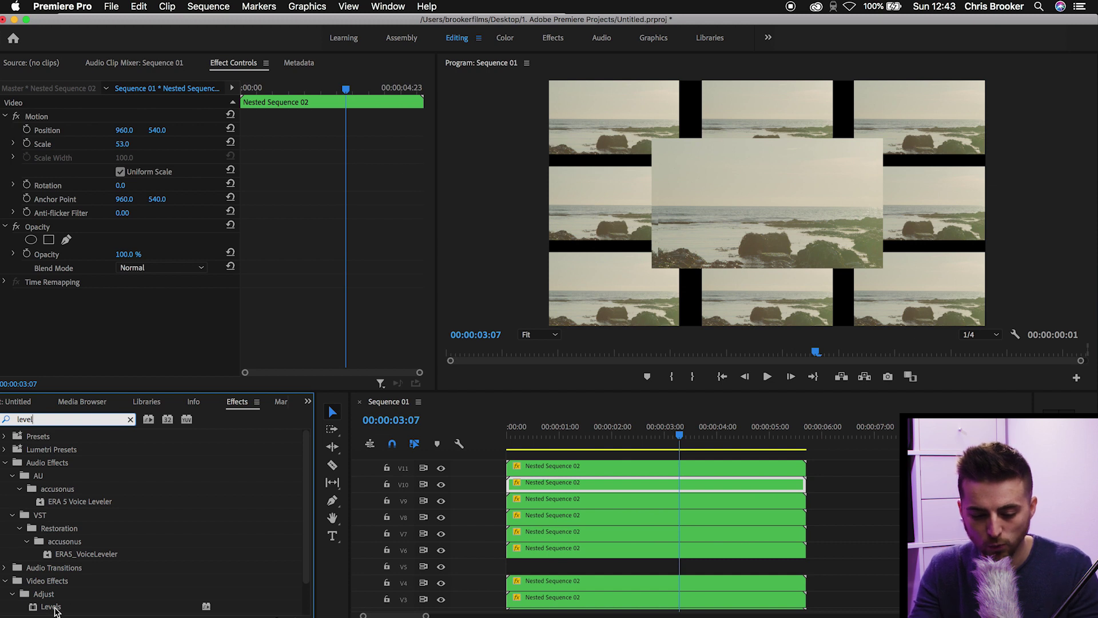
drag(57, 607, 590, 484)
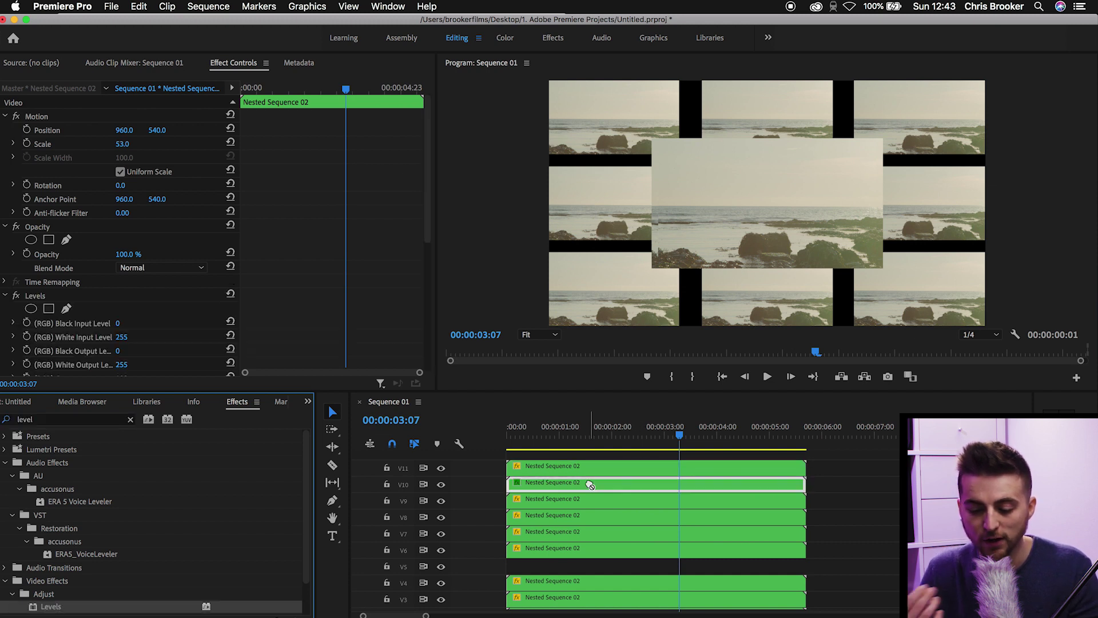
scroll(158, 333, down, 3)
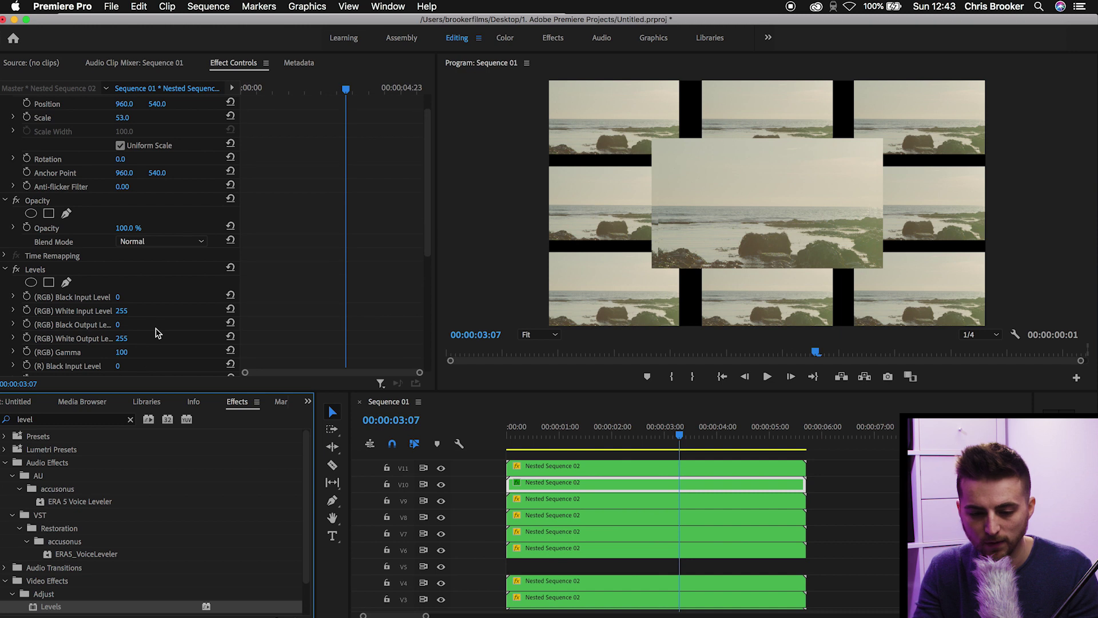
click(118, 272)
drag(118, 272, 133, 269)
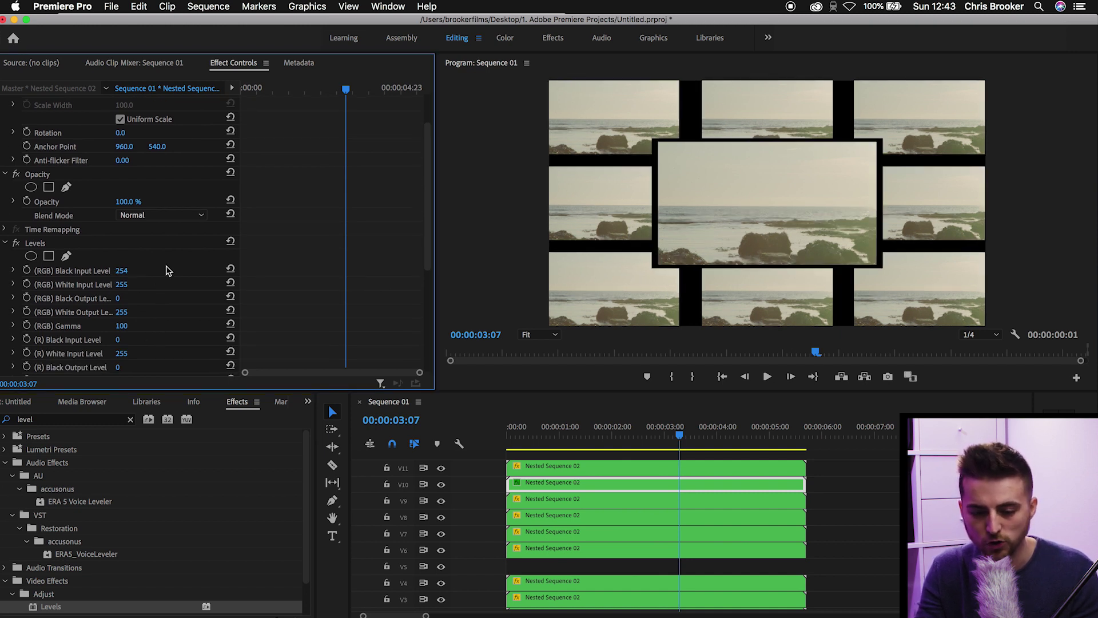
drag(125, 271, 133, 271)
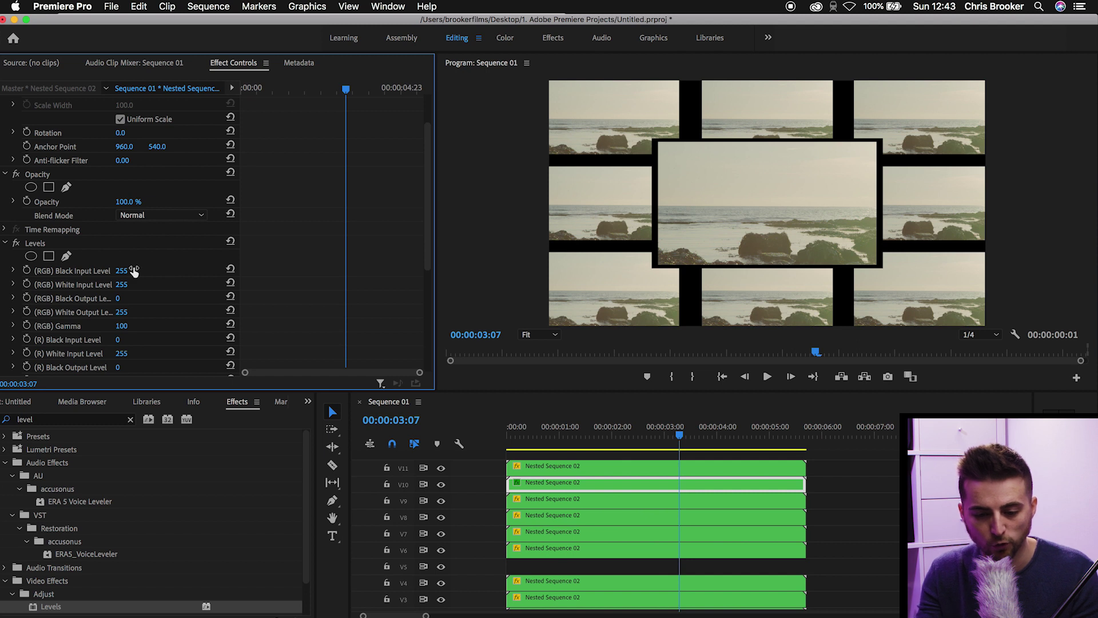
Step: Save the project with Cmd+S
key(super+s)
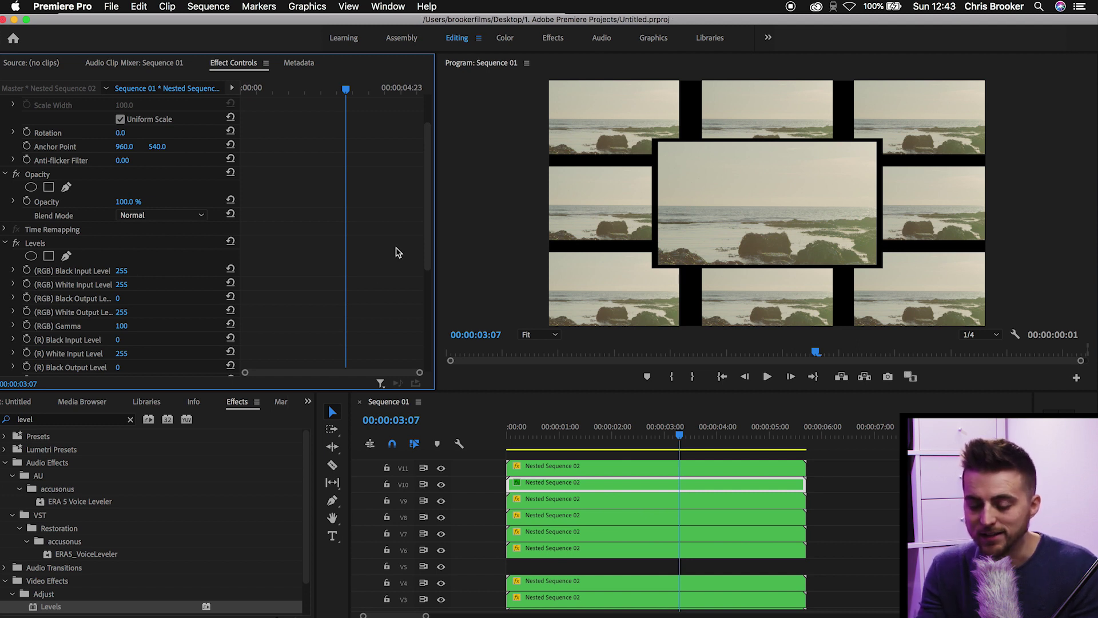
scroll(398, 251, up, 3)
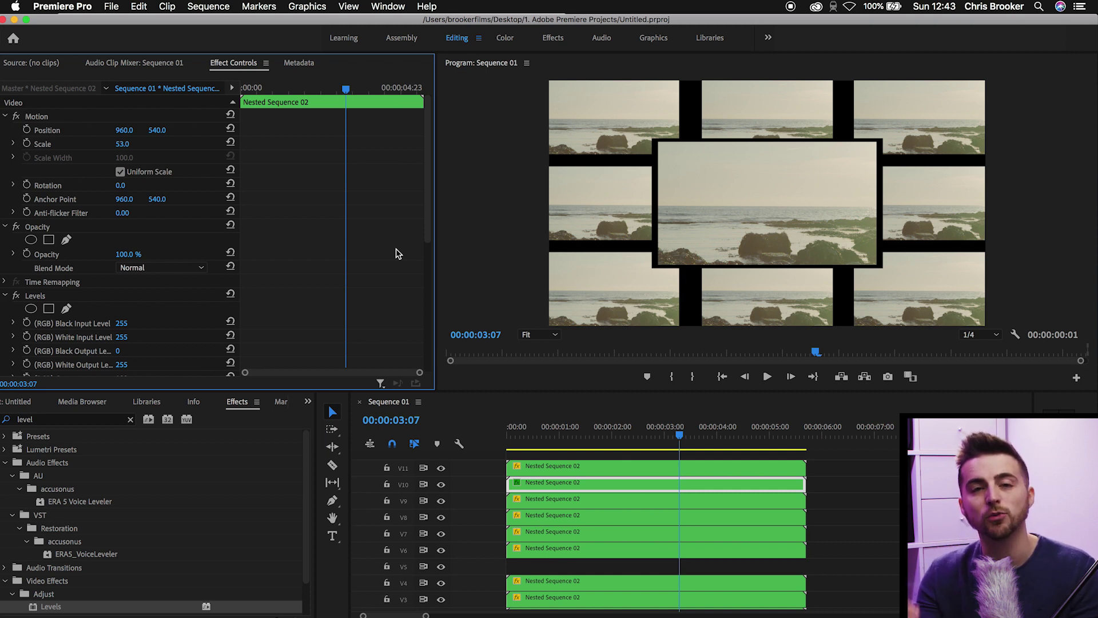
key(super+s)
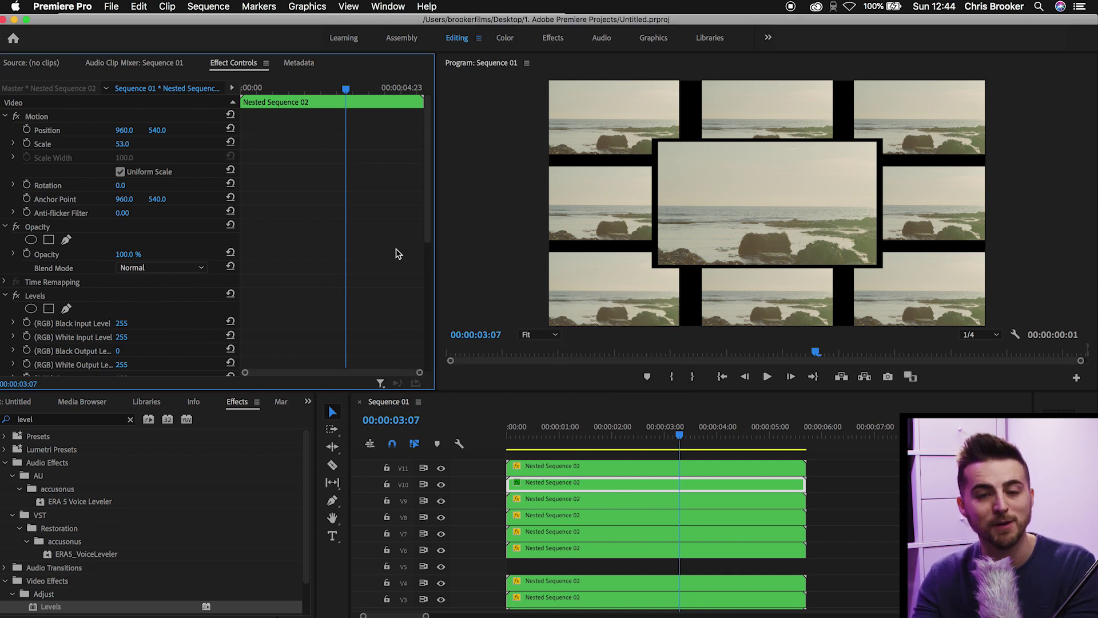
click(4, 295)
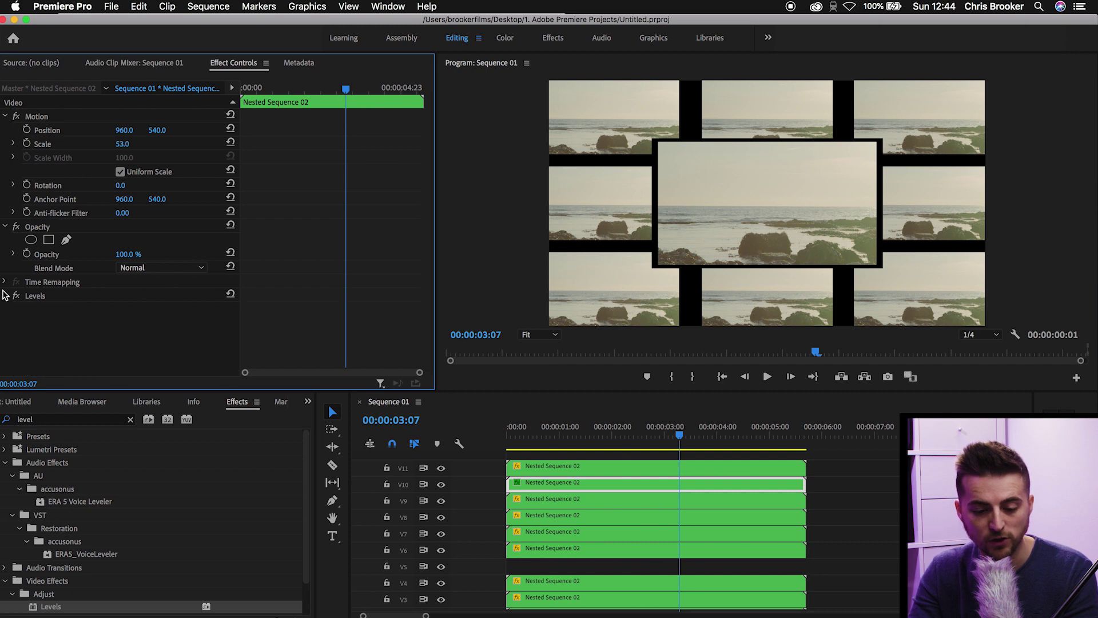
Step: Apply Tint to the V10 copy with Map Black To set to bright red
double_click(49, 422)
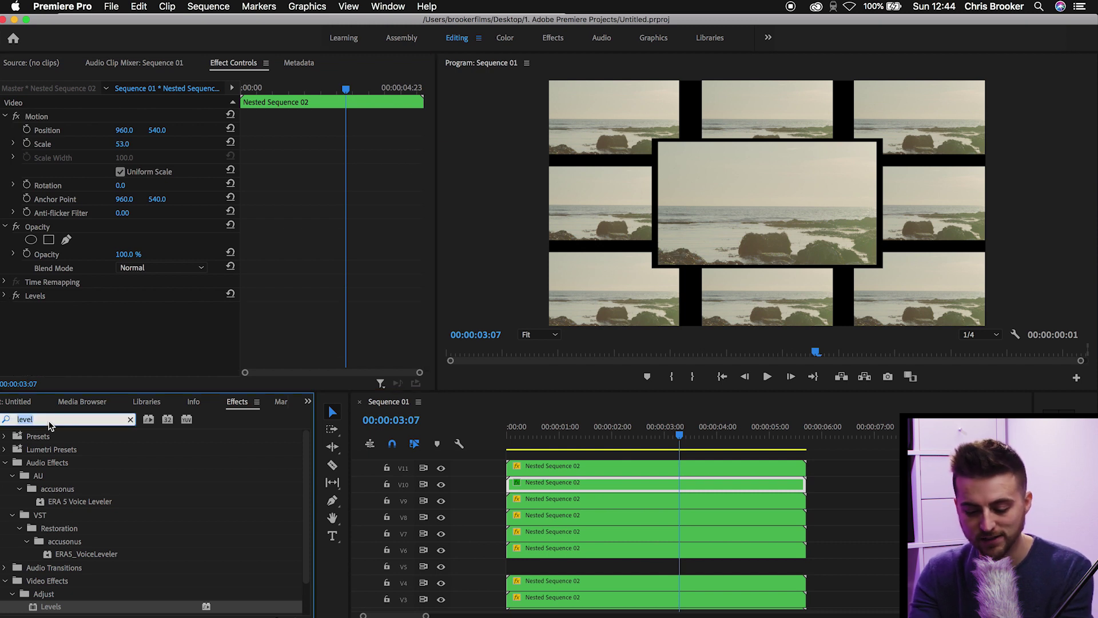
text(tint)
drag(47, 514, 560, 487)
click(58, 340)
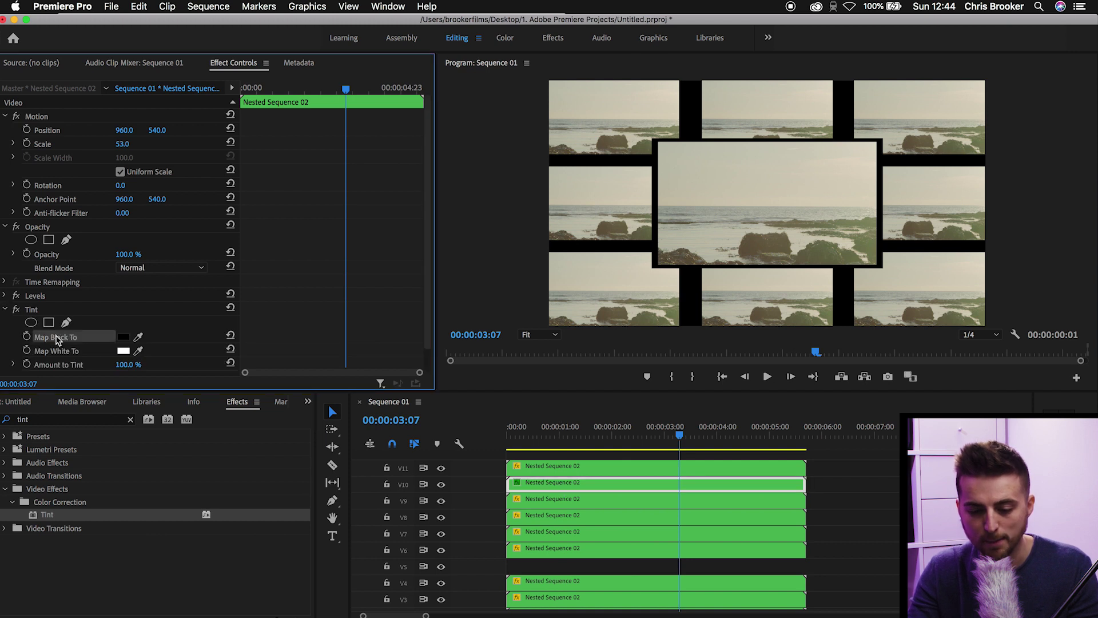
click(123, 337)
drag(232, 321, 284, 423)
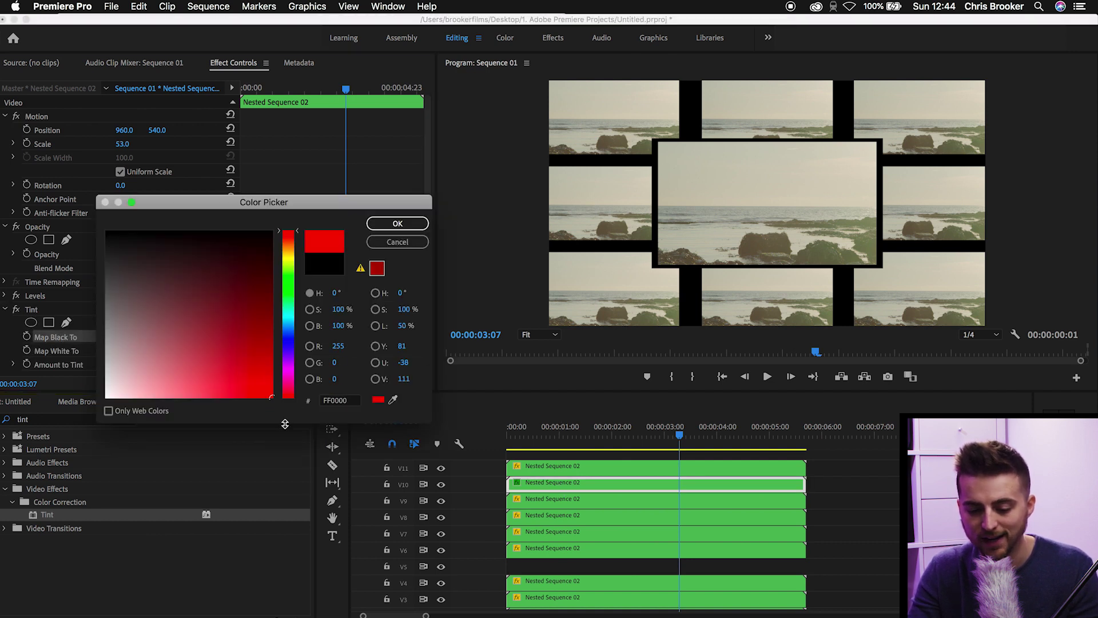
click(392, 225)
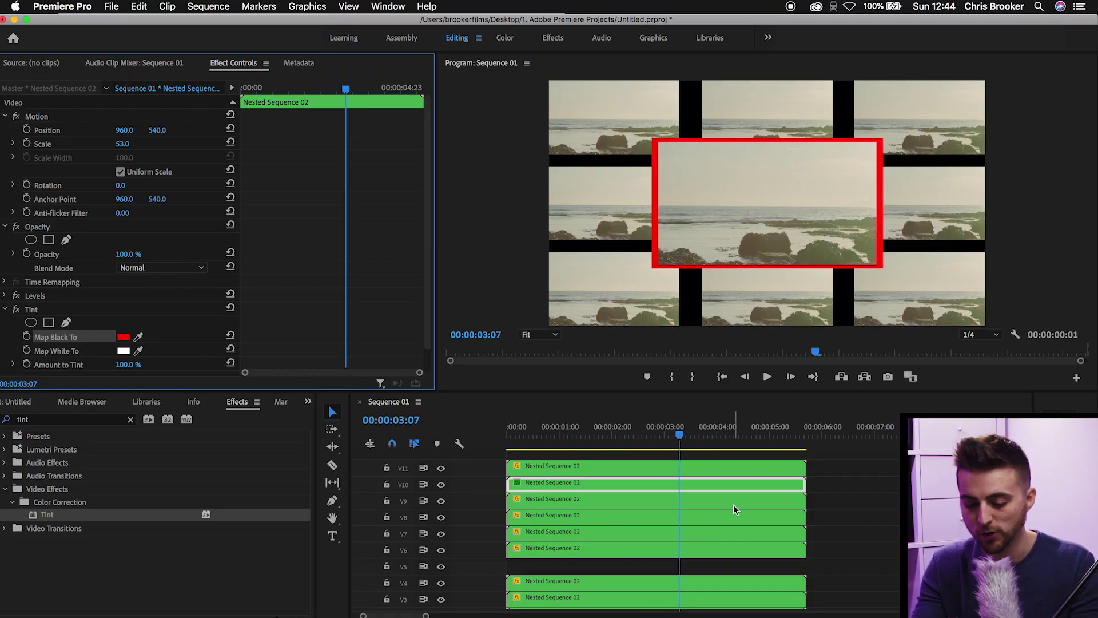
scroll(733, 504, down, 2)
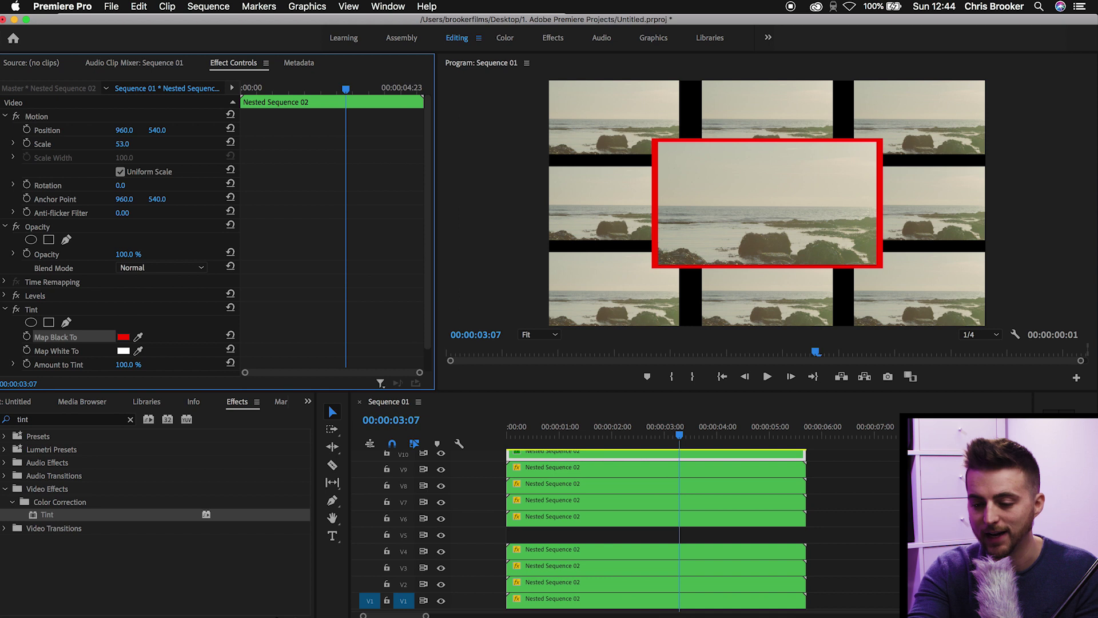
Step: Move the four clips on V1–V4 up one track, leaving V1 empty
drag(773, 535, 735, 600)
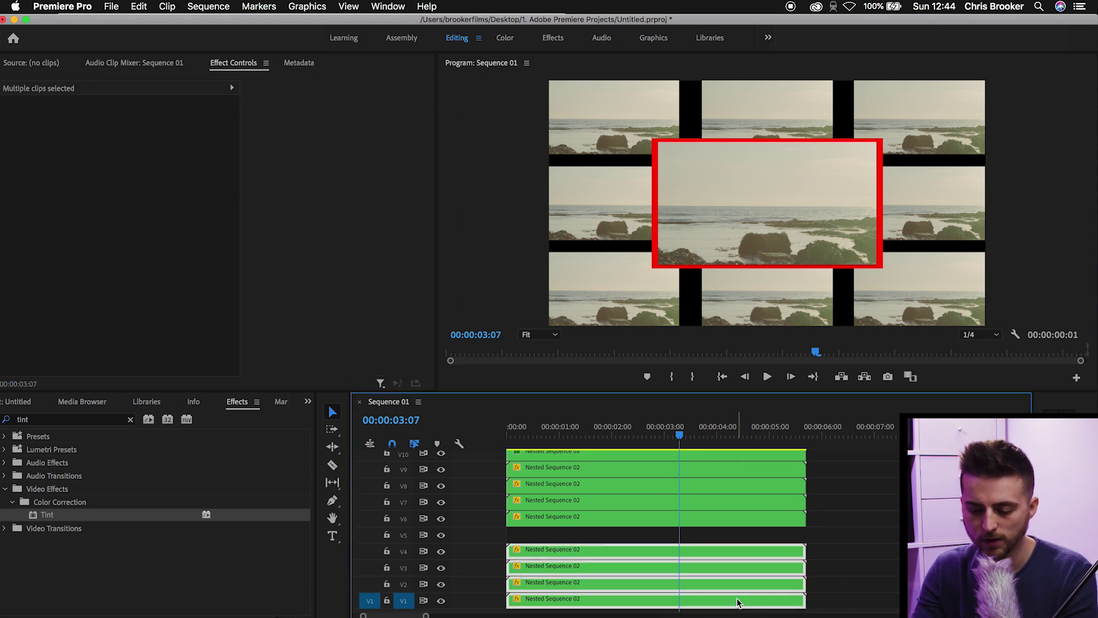
click(838, 564)
drag(850, 553, 693, 601)
drag(554, 555, 554, 538)
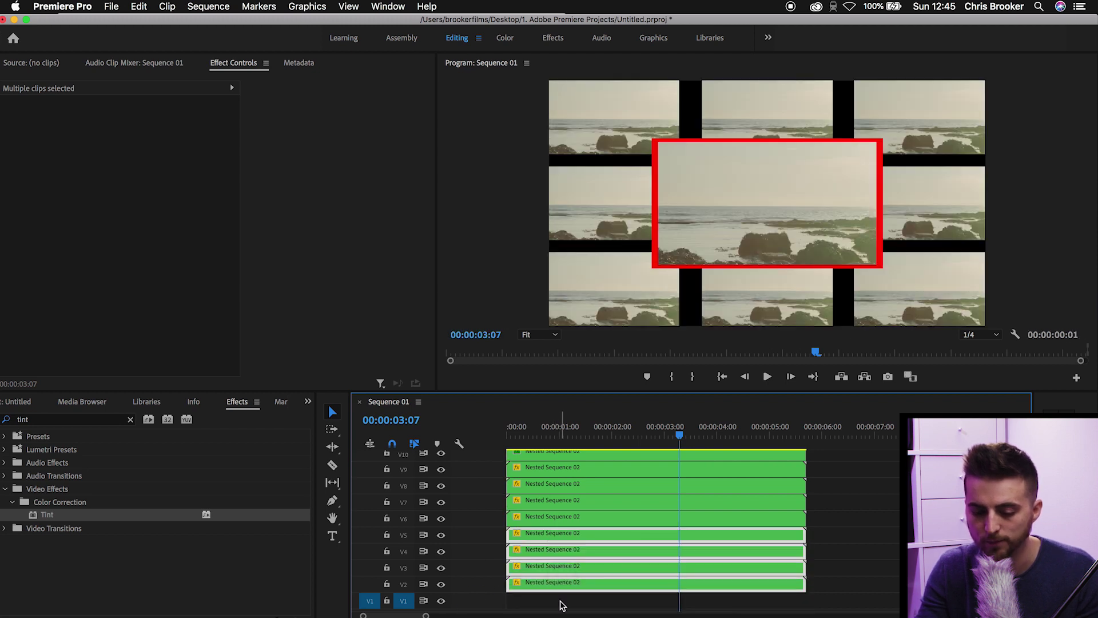
click(561, 605)
Step: Create a Black Video item, place it on V1 and extend it to the tiles' length
click(308, 401)
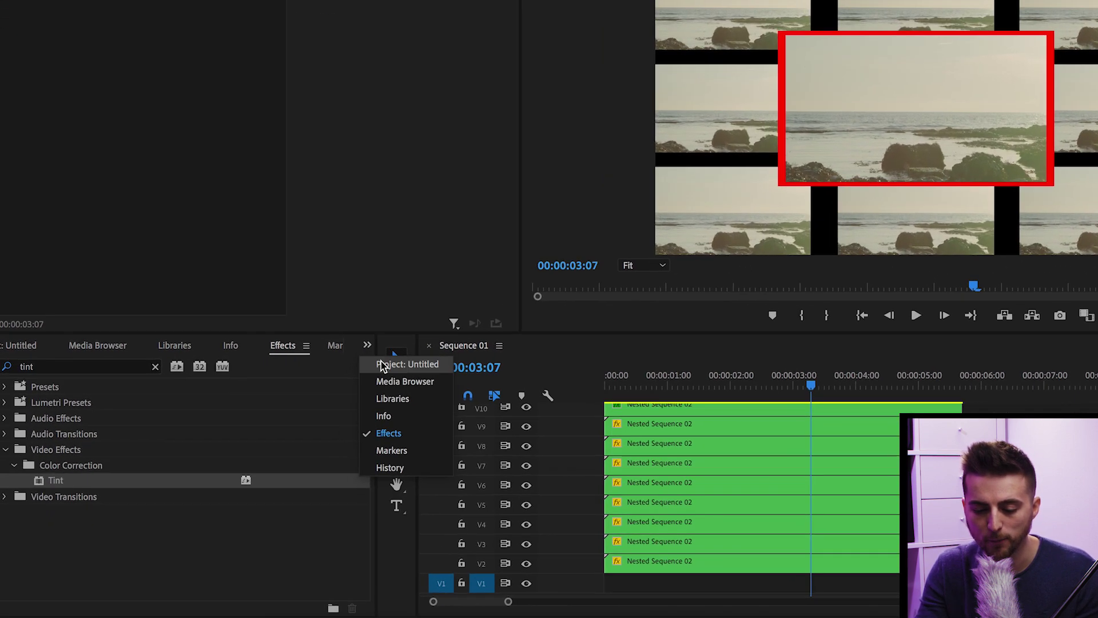
click(382, 366)
click(327, 602)
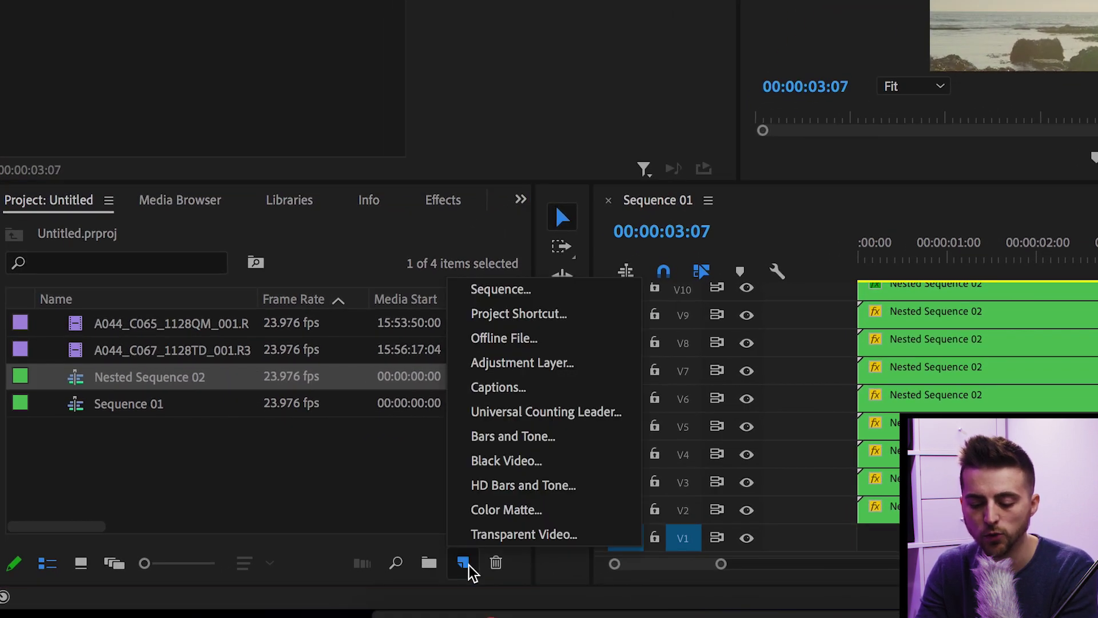
click(506, 463)
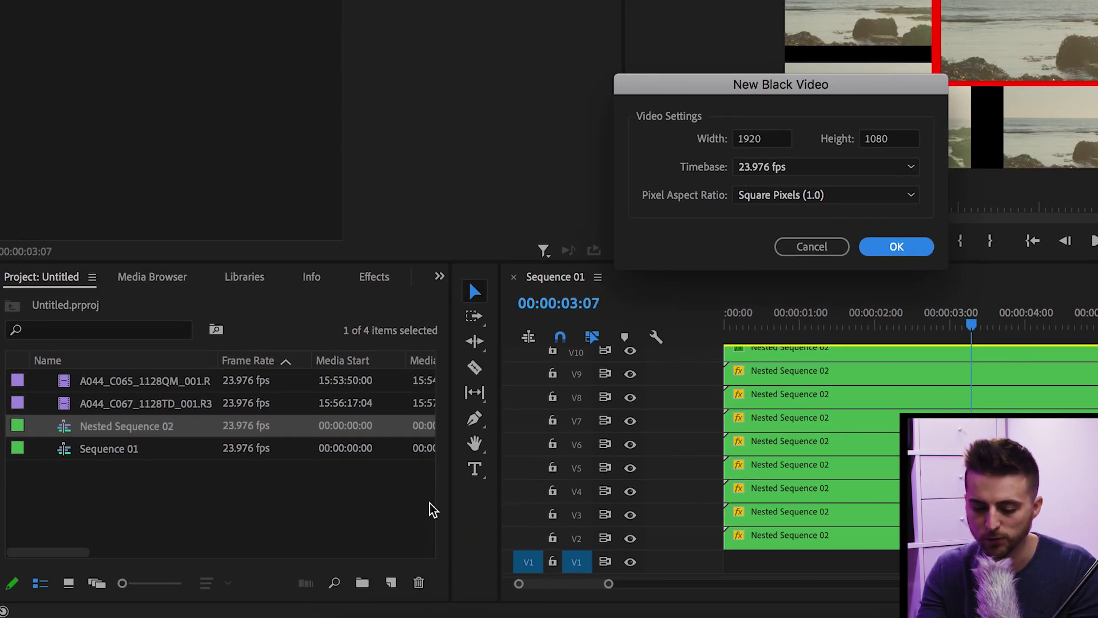
key(Return)
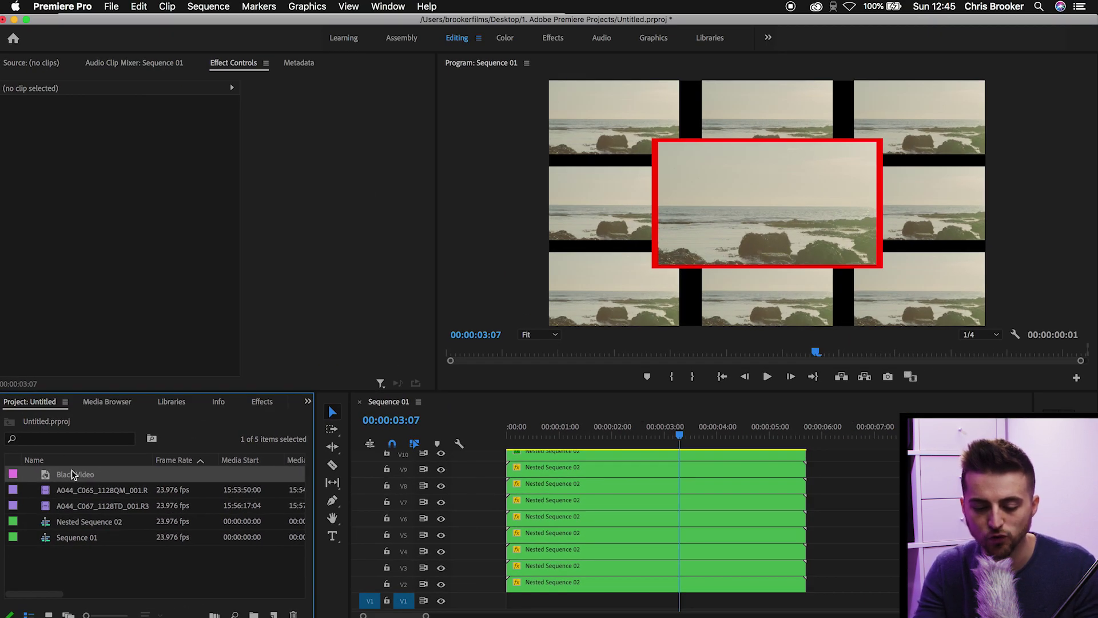
drag(73, 474, 510, 606)
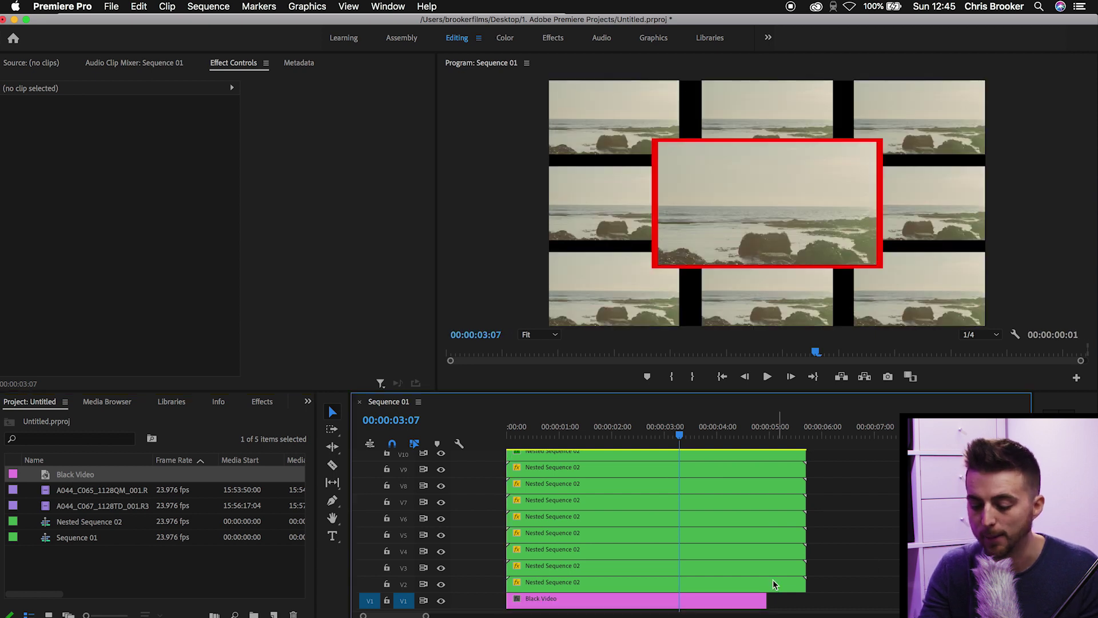
click(752, 599)
drag(765, 600, 803, 599)
click(259, 403)
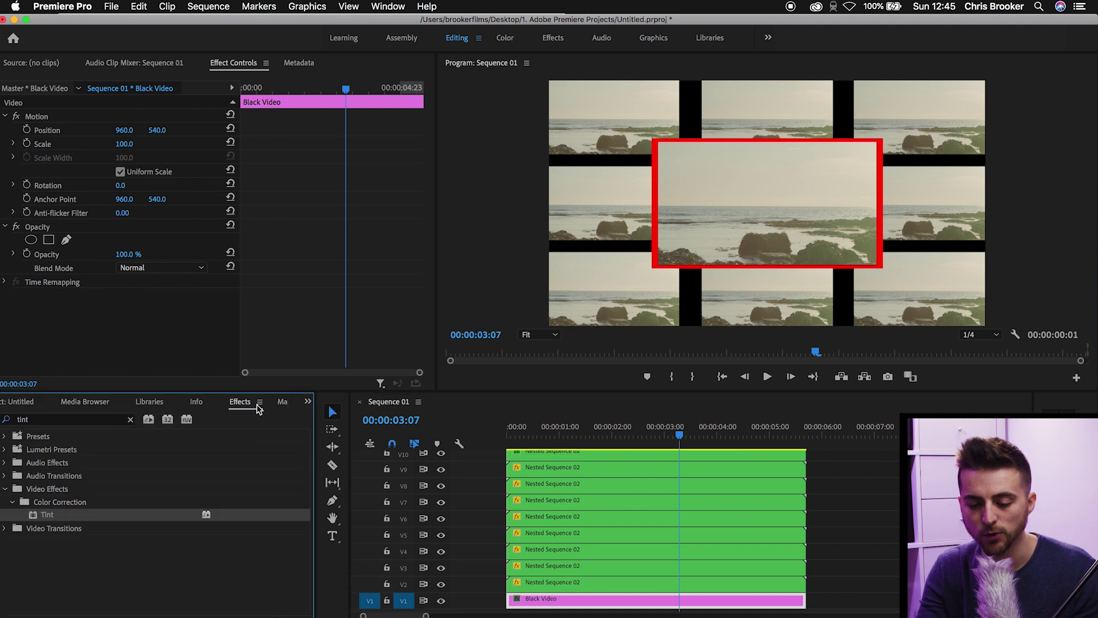
Step: Apply Tint to the Black Video clip with Map Black To set to blue 081AE5
click(77, 423)
drag(43, 518, 576, 599)
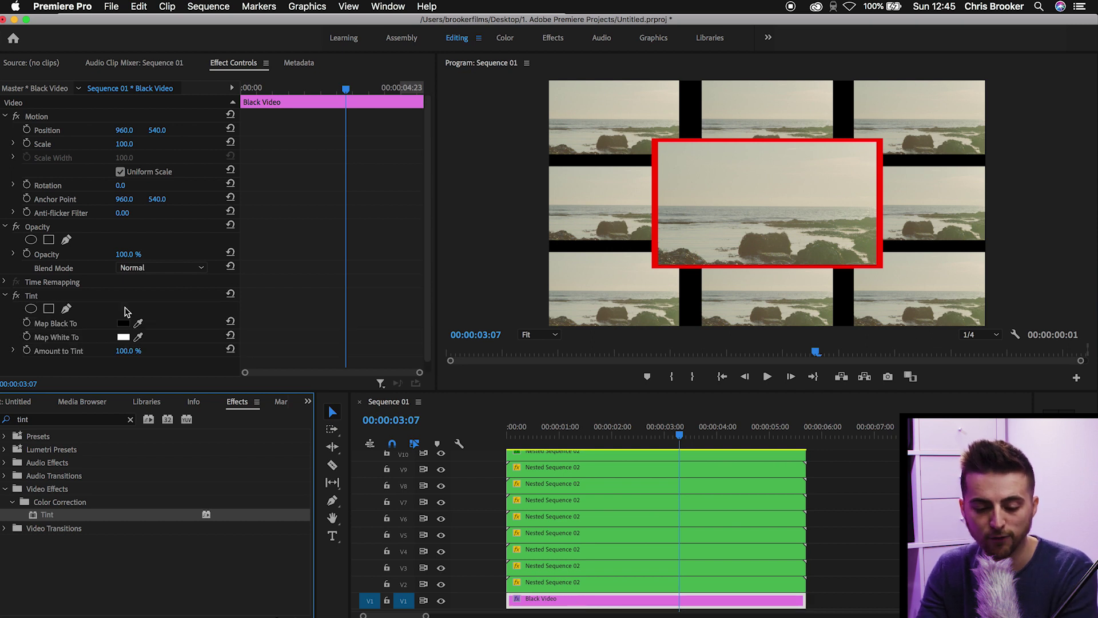
click(58, 325)
click(122, 322)
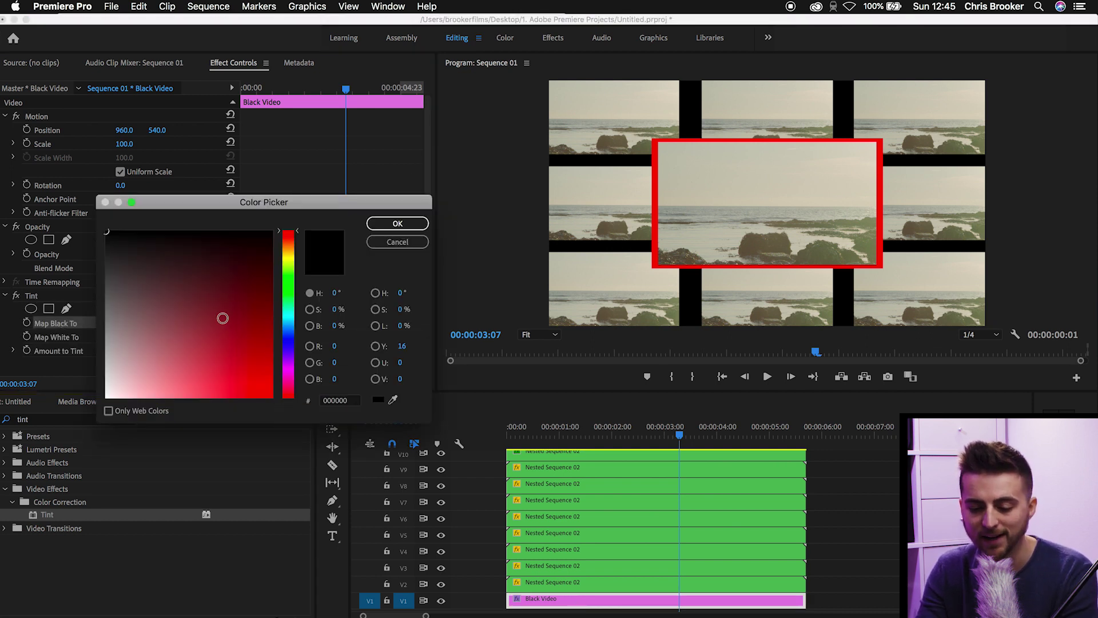
drag(235, 296, 266, 381)
click(289, 341)
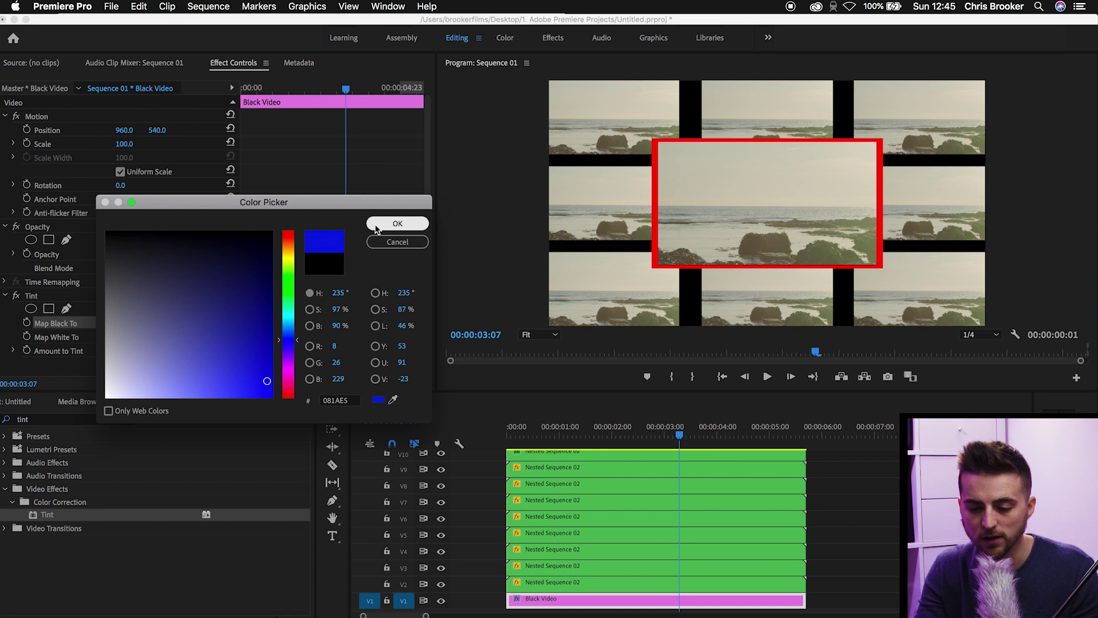
click(381, 224)
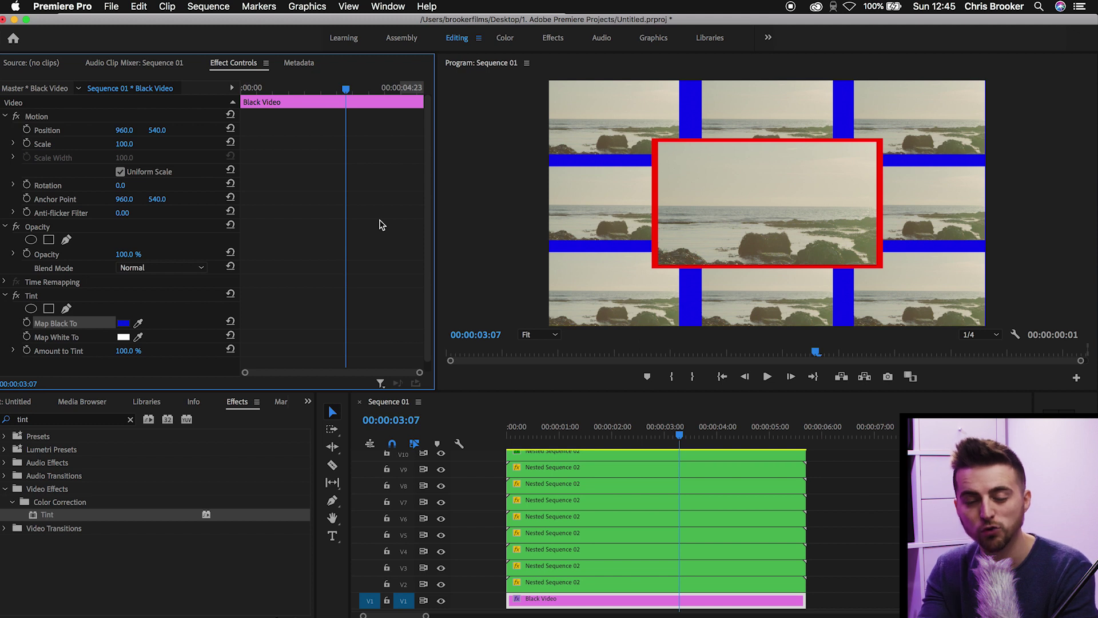
click(64, 423)
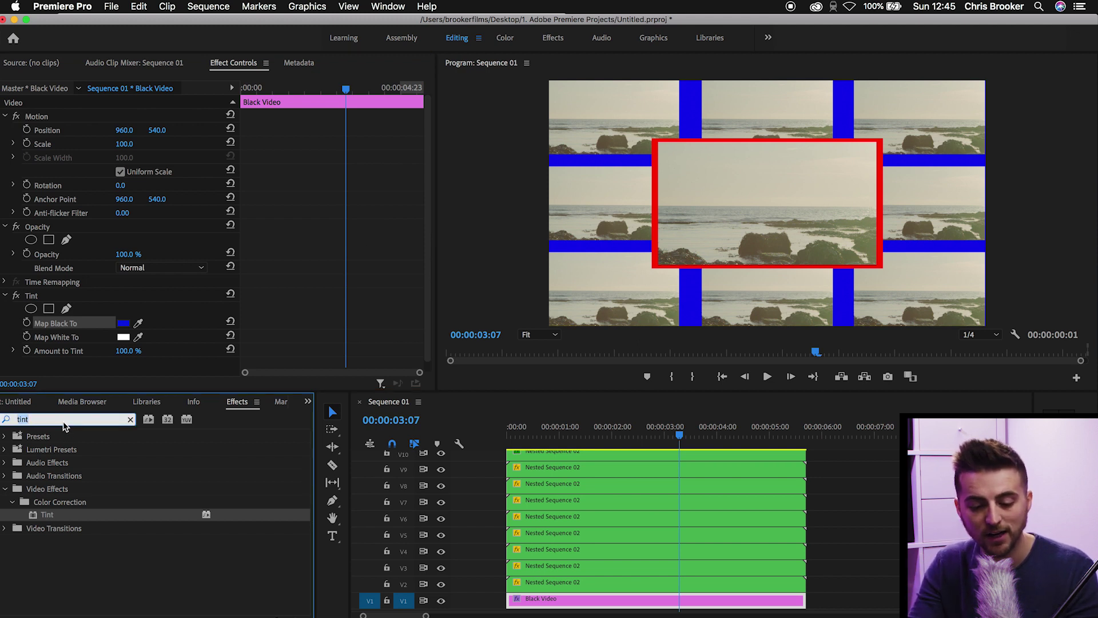
Step: Apply Ramp to the Black Video with a magenta start colour and cyan end colour
text(ra)
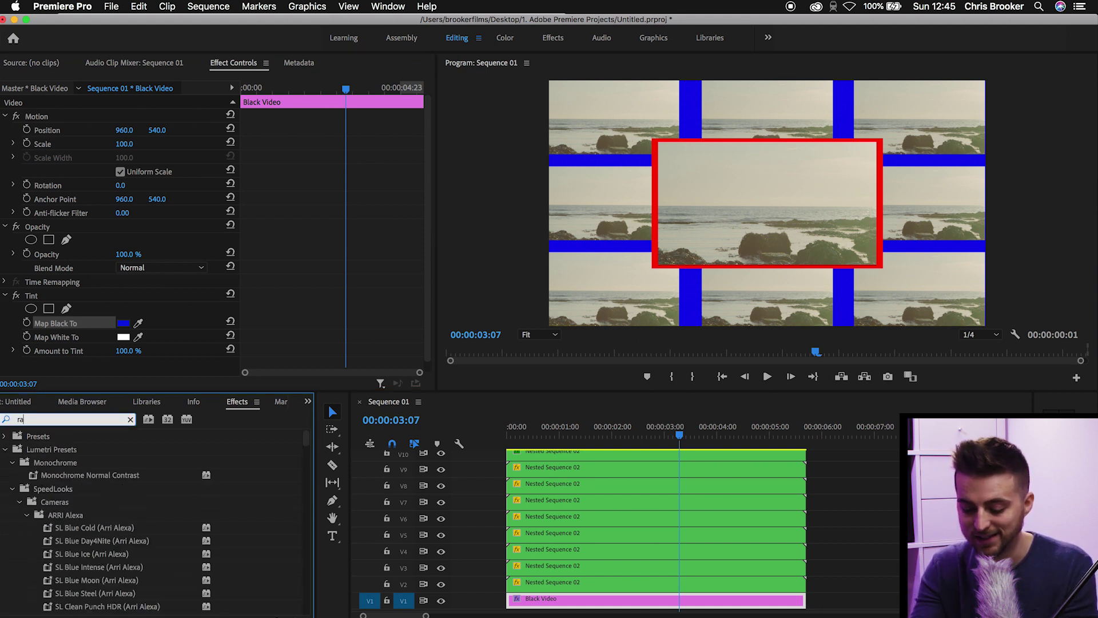
text(mp)
drag(42, 507, 72, 371)
scroll(289, 294, down, 6)
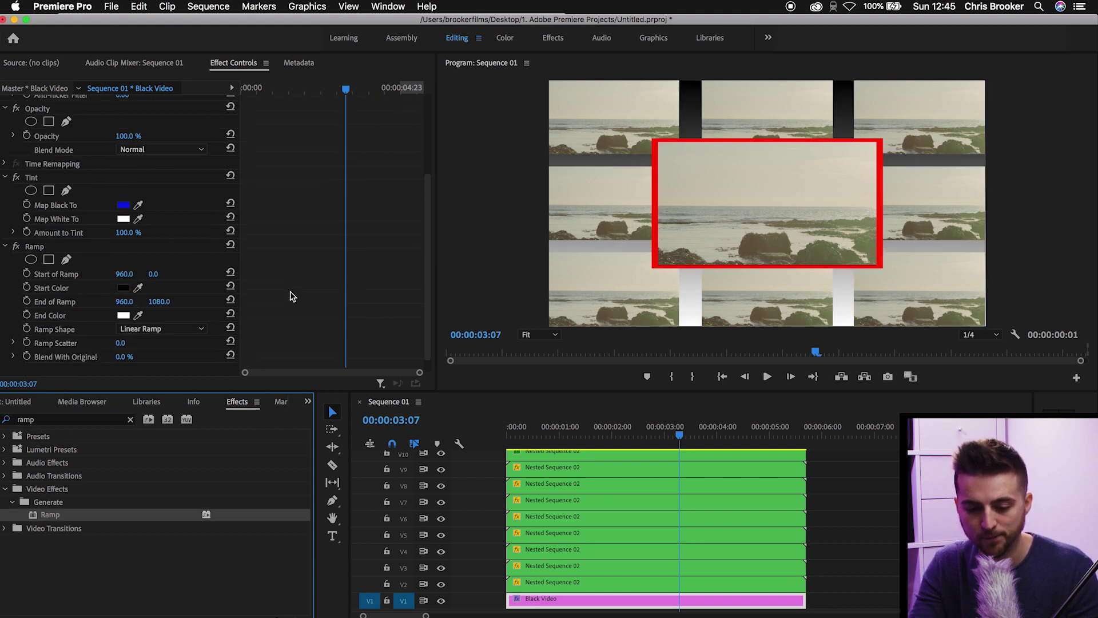
click(62, 273)
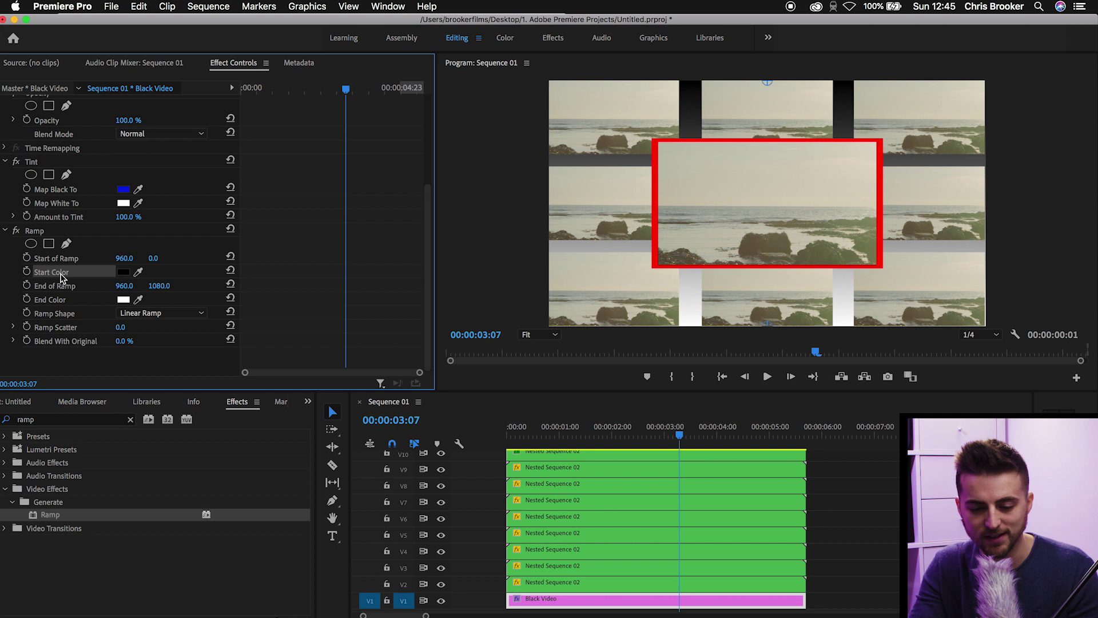
click(123, 272)
drag(264, 368, 274, 406)
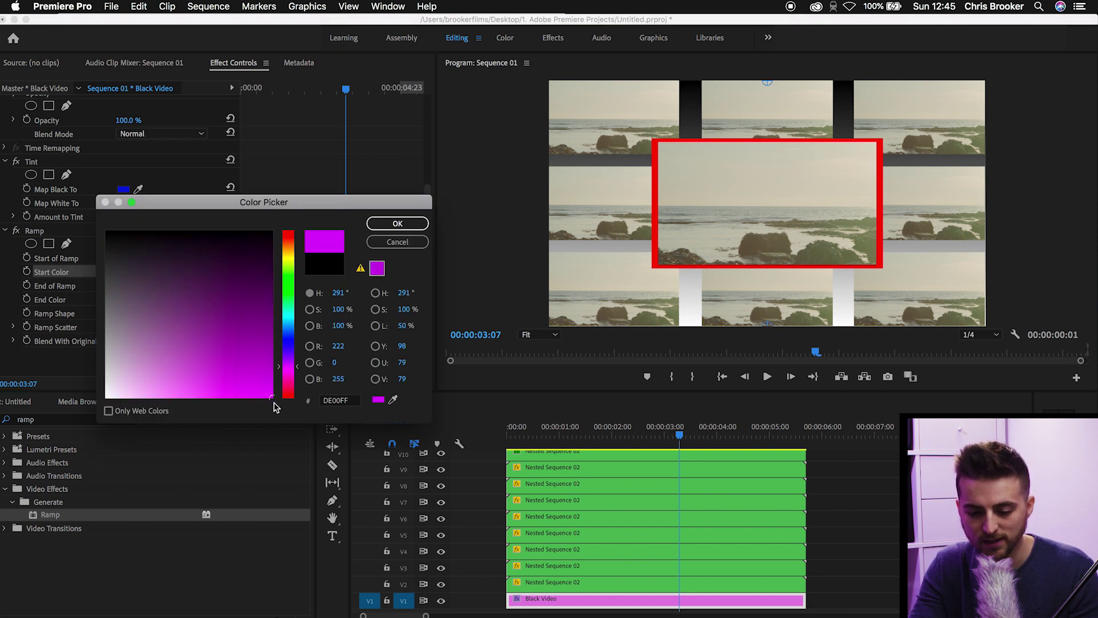
click(382, 226)
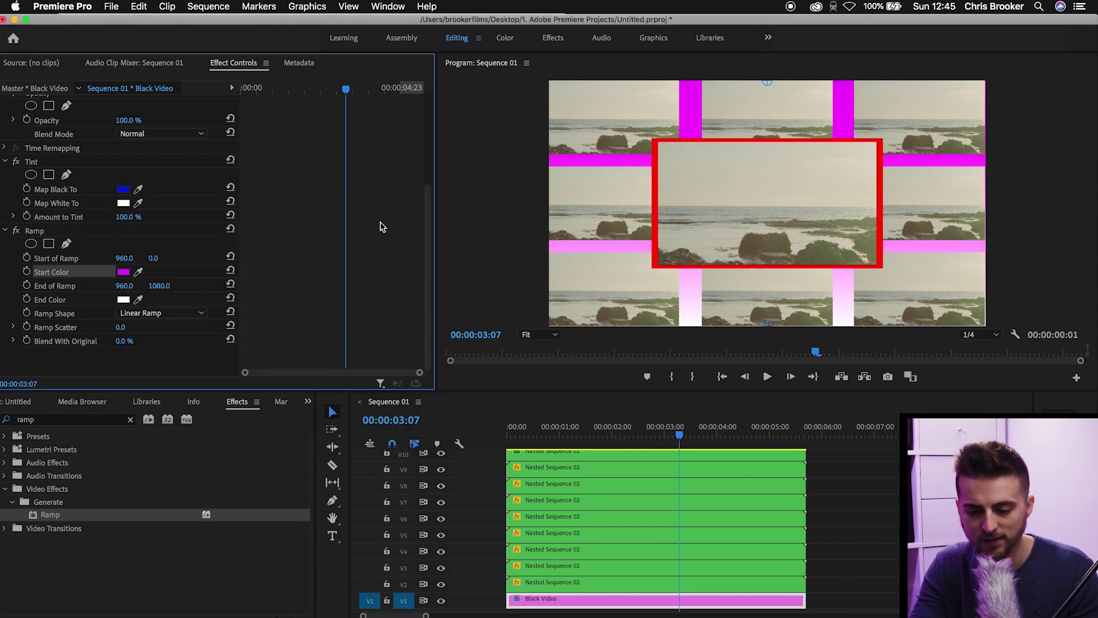
click(122, 300)
drag(296, 318, 292, 324)
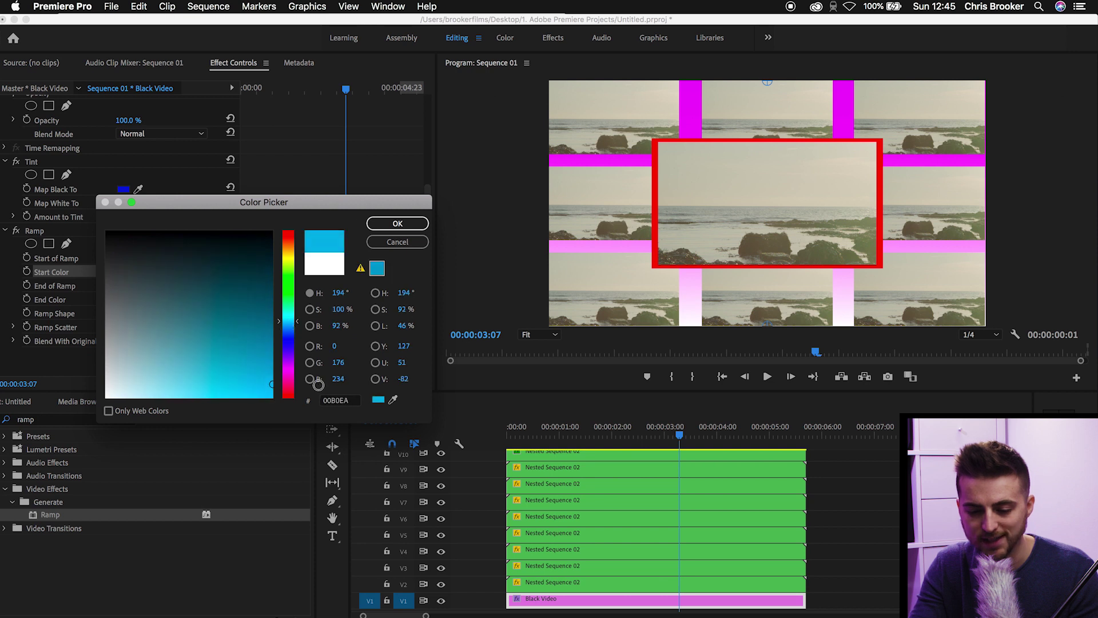
click(406, 225)
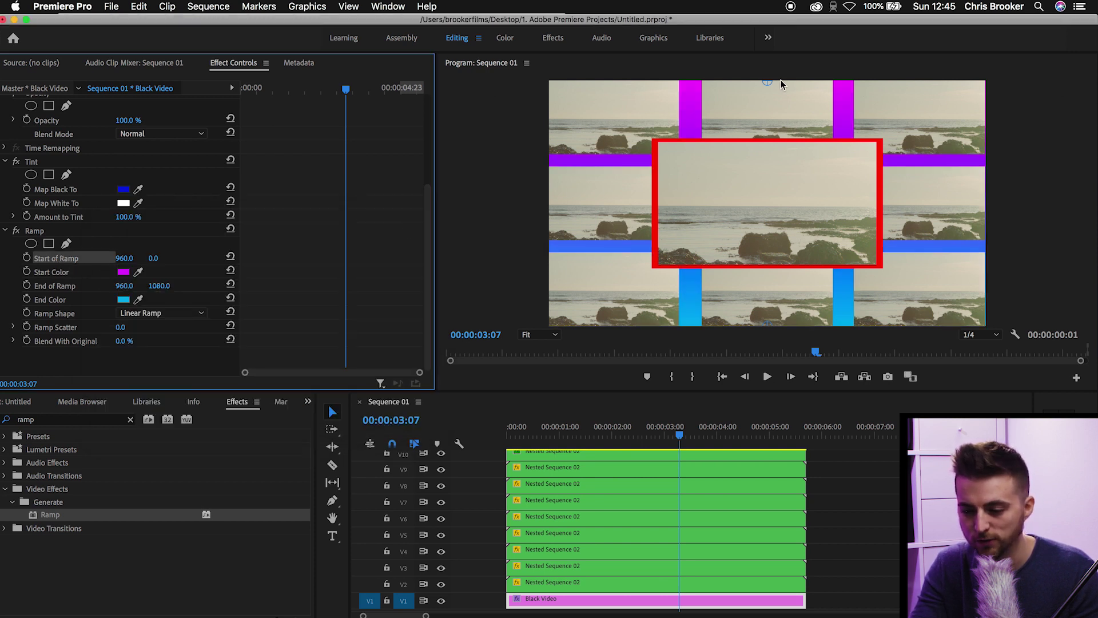
Step: Move the ramp start to 519.7, 265.7 and end to 1625.5, 921.2
drag(768, 86, 673, 148)
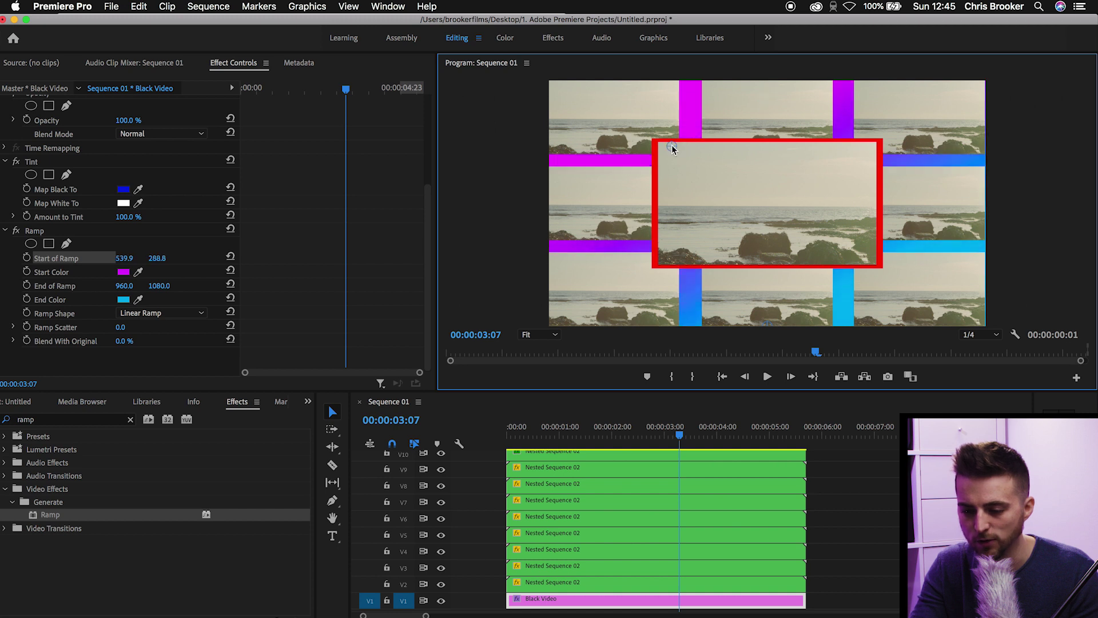
click(59, 289)
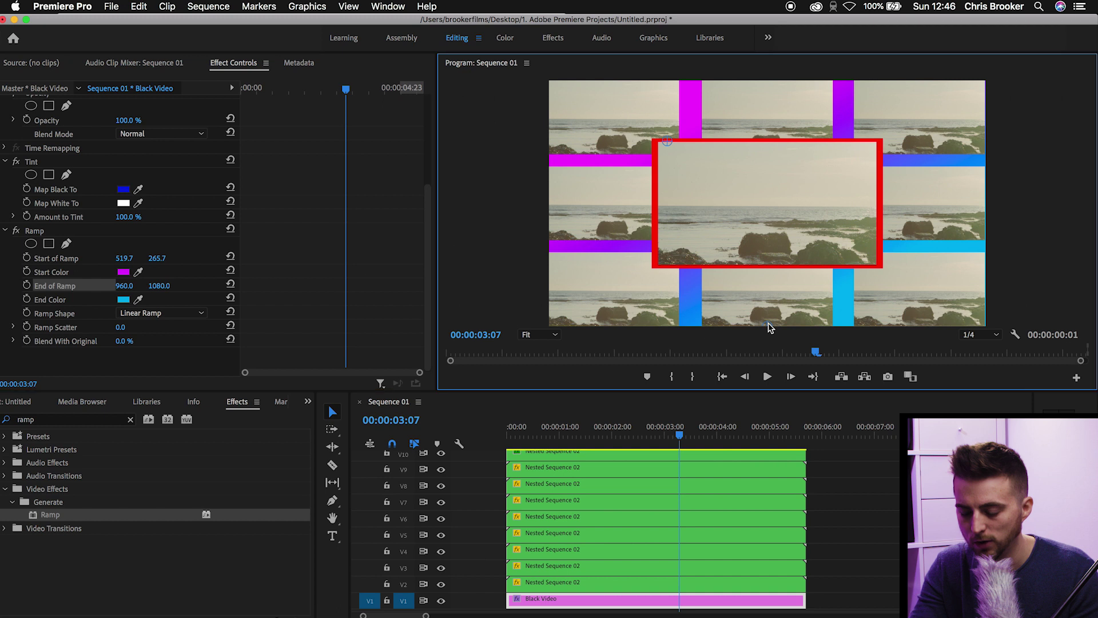
drag(768, 323, 876, 293)
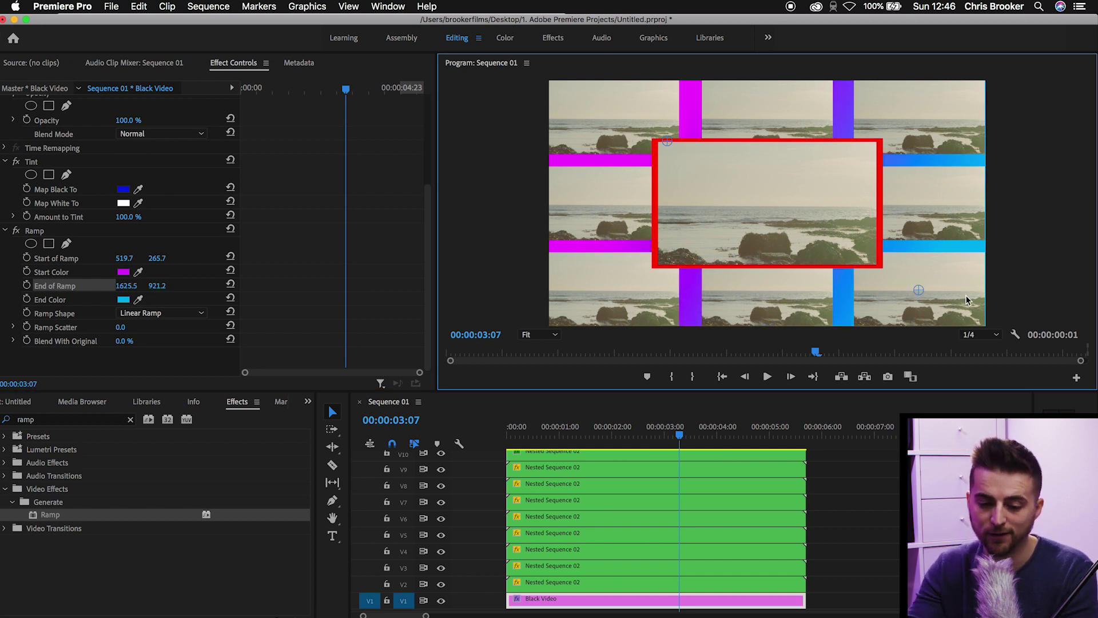
click(37, 231)
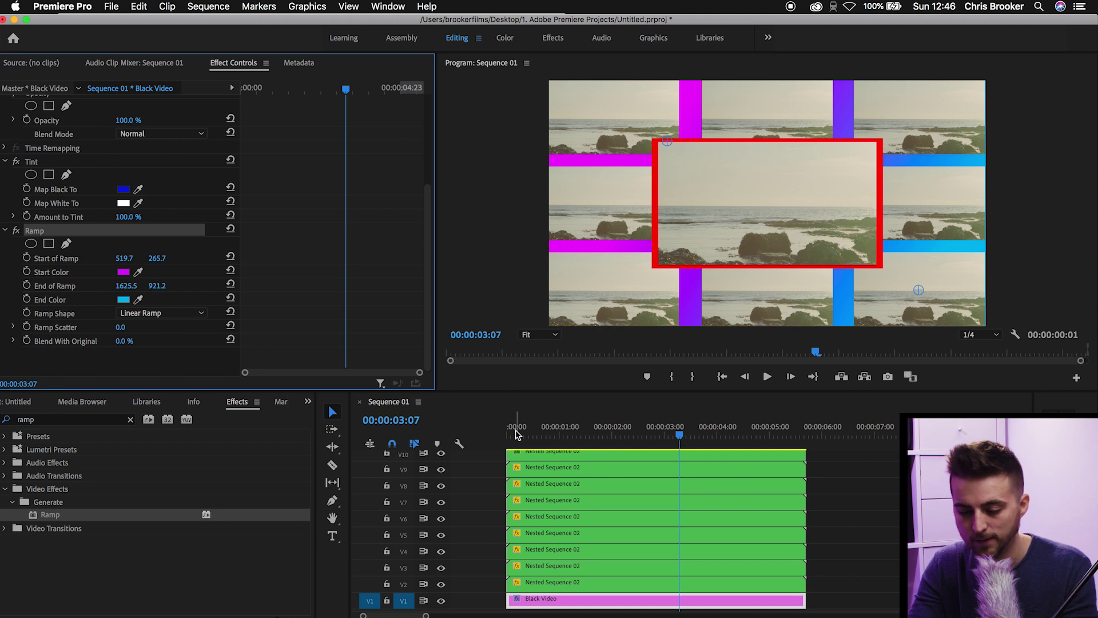
Step: Apply the Ramp effect to the V10 Nested Sequence 02 clip behind the centre tile
scroll(601, 531, up, 2)
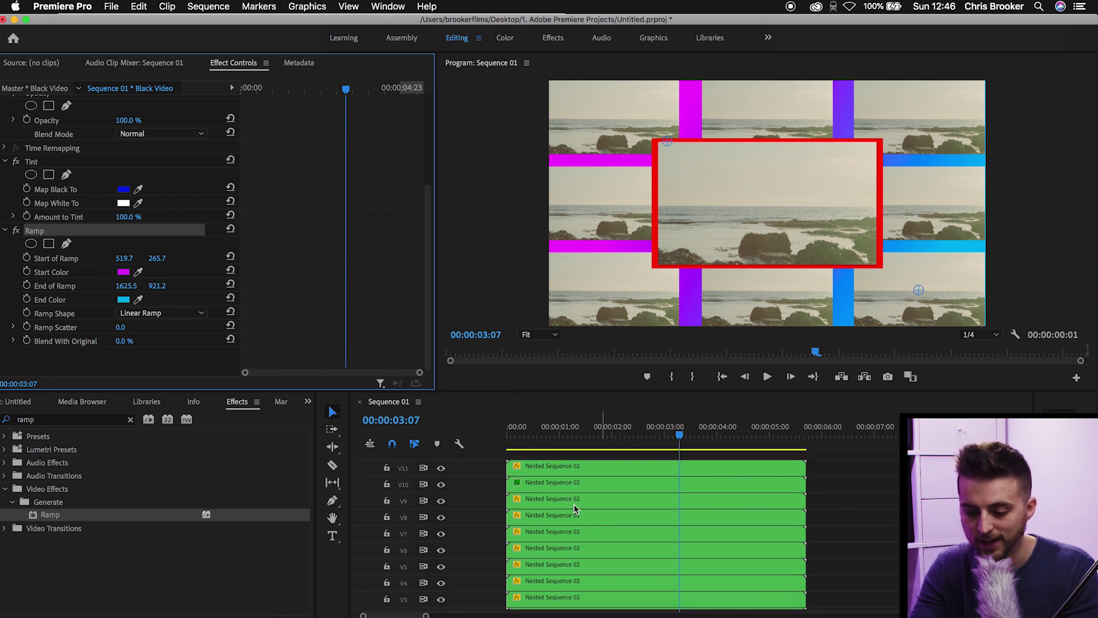
click(564, 484)
drag(565, 486, 564, 483)
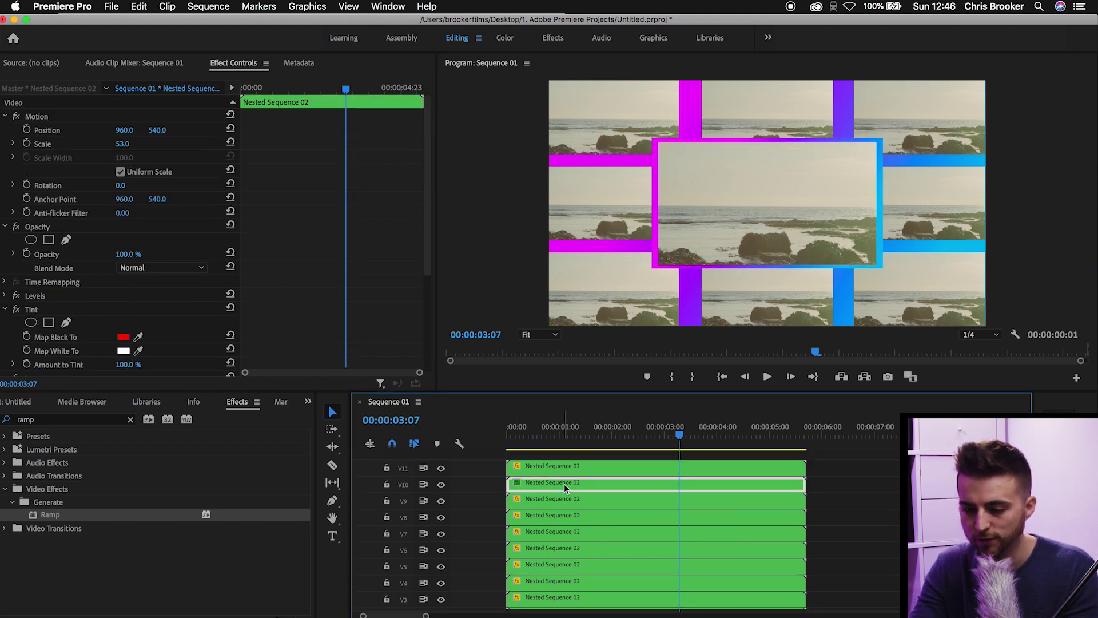